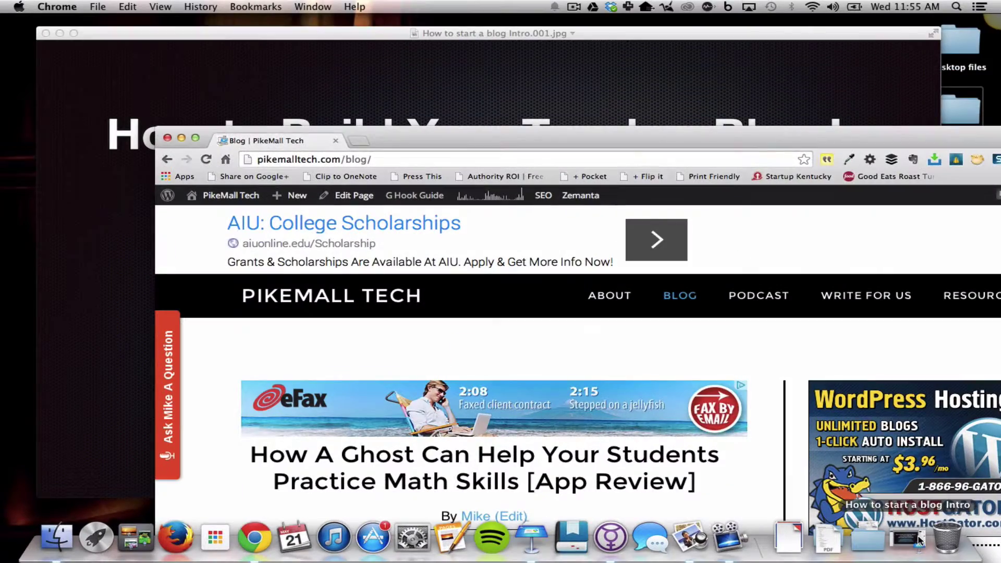
Go to the HostGator home page through the WordPress Hosting ad in the blog sidebar
left_click_drag(767, 141, 606, 17)
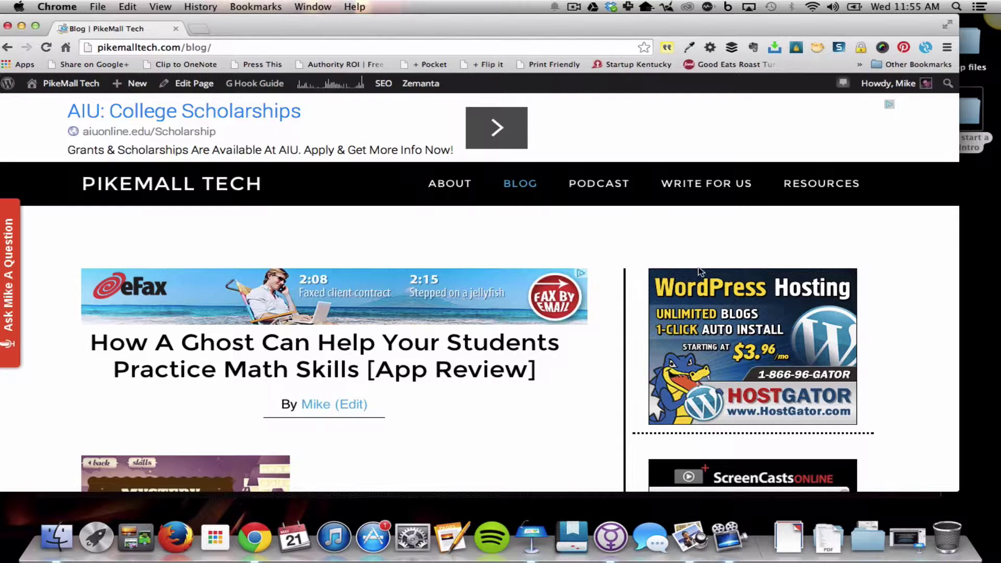
left_click(721, 302)
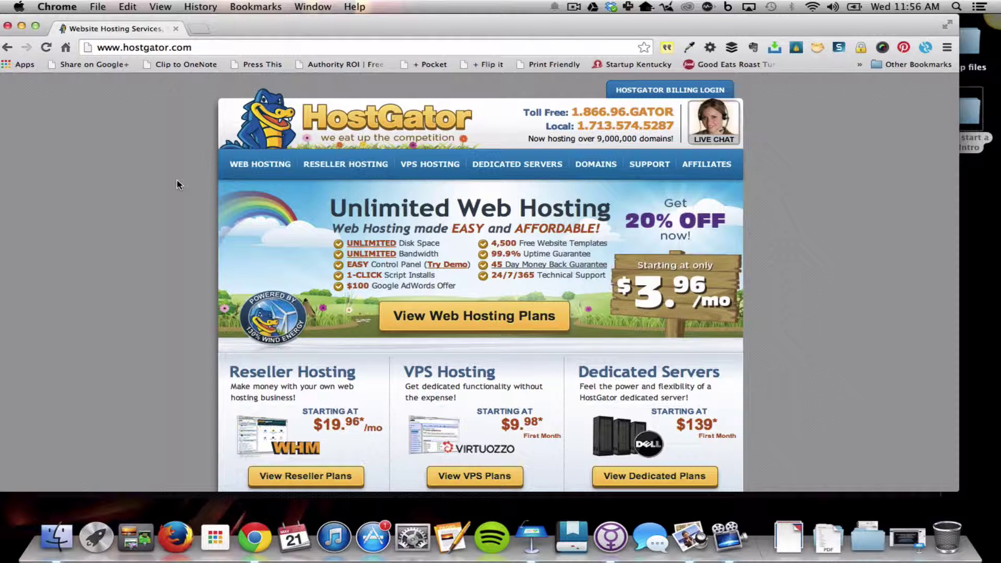
scroll(177, 185, "down", 1)
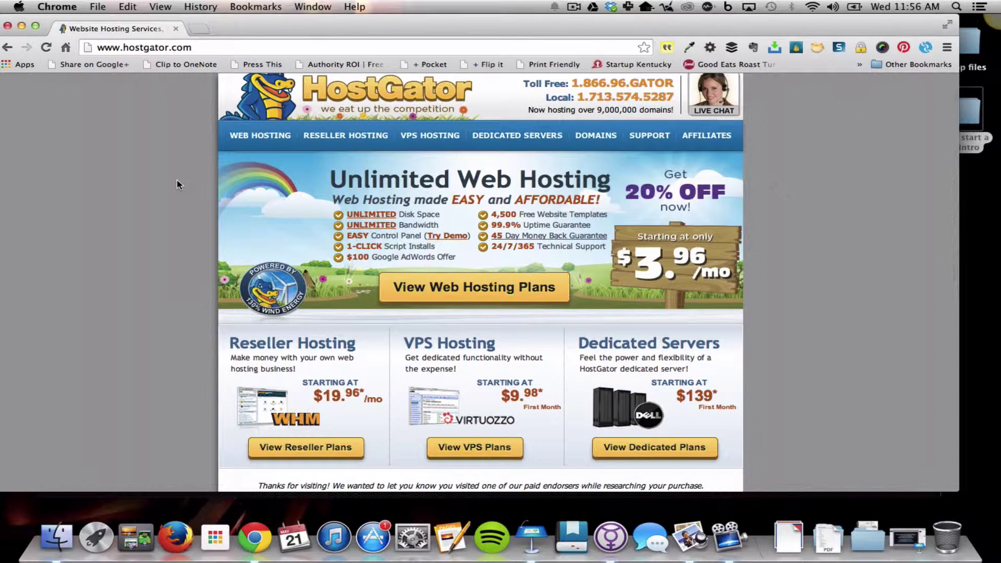
scroll(176, 181, "up", 1)
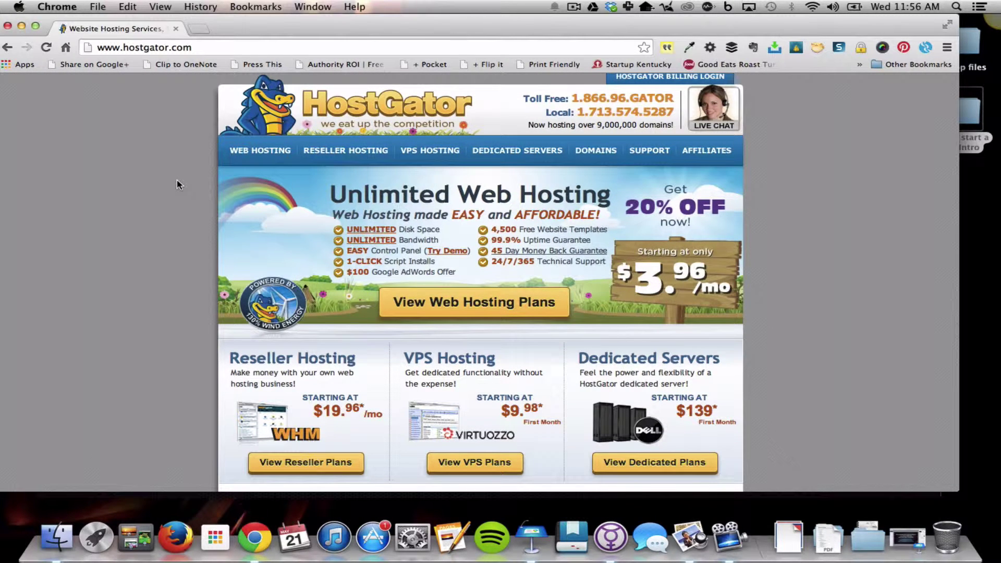
Go to HostGator's web hosting plans and scroll down to the Baby plan
left_click(443, 310)
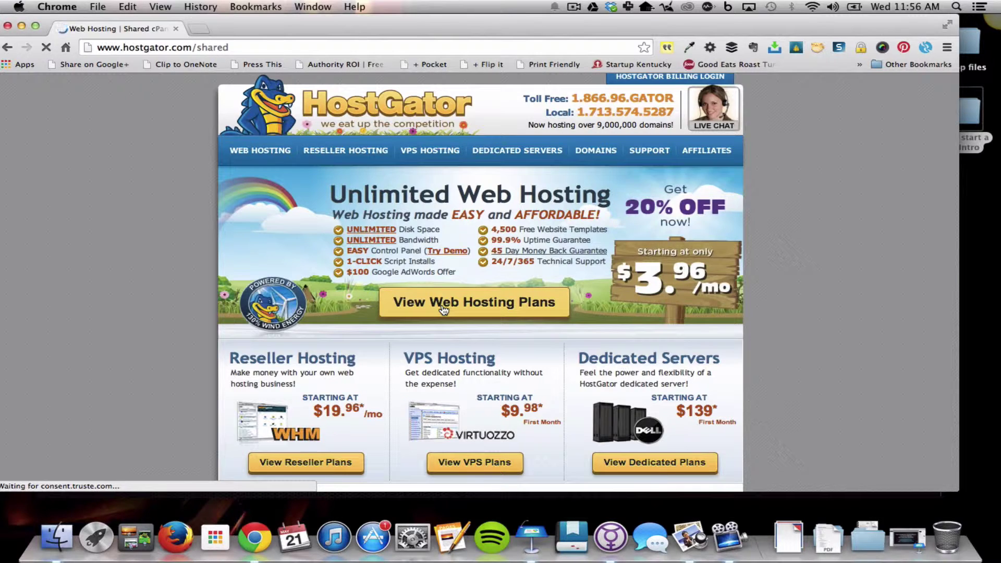
scroll(491, 276, "down", 3)
scroll(504, 274, "down", 1)
scroll(487, 267, "down", 1)
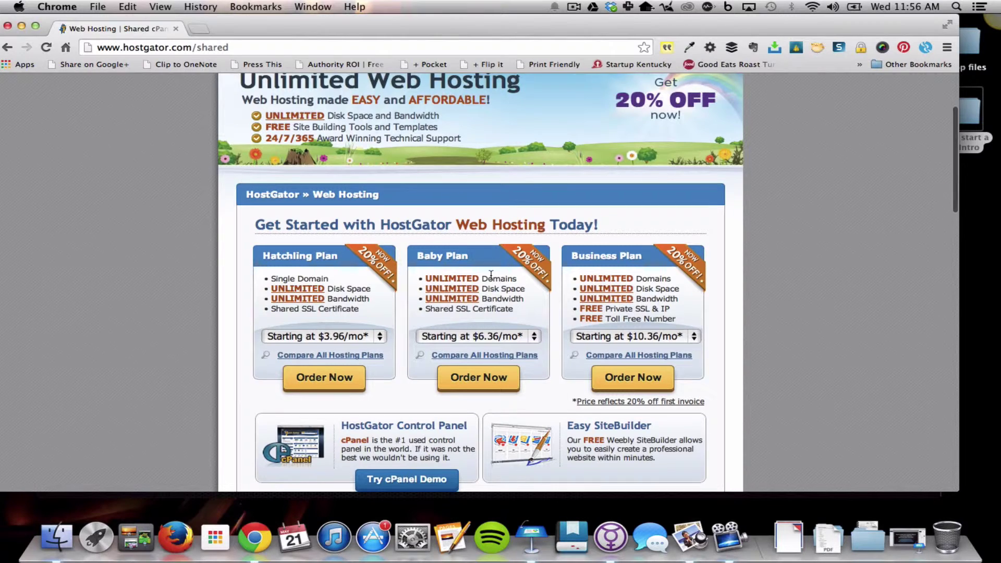
scroll(490, 275, "down", 1)
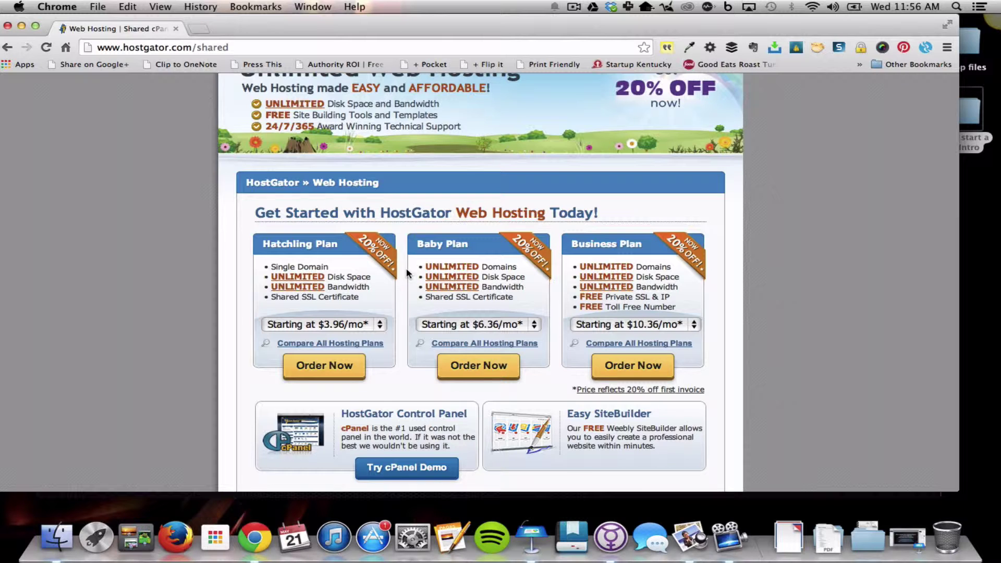
scroll(510, 235, "down", 2)
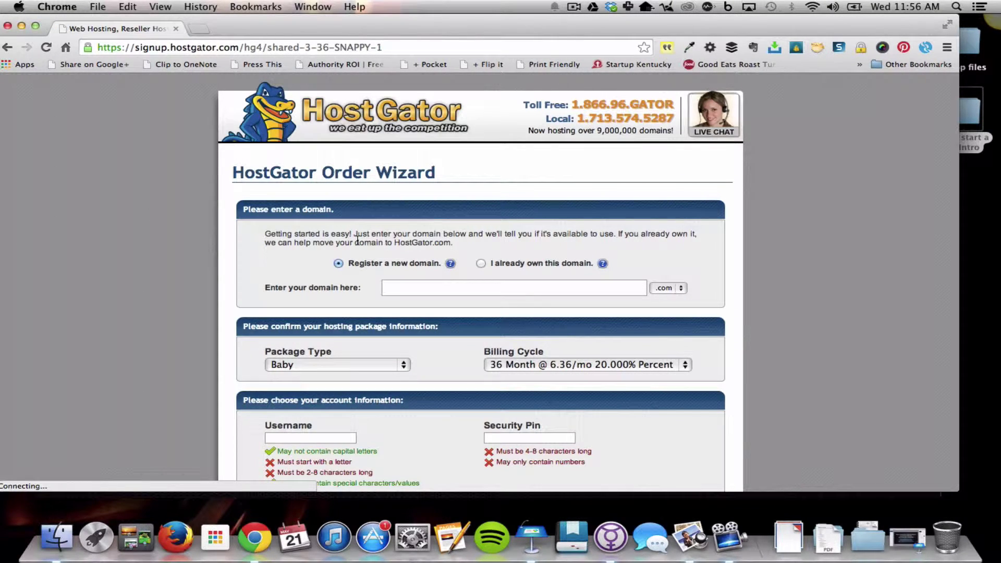
Enter mynewteacherblog as the new domain and check whether it is available
scroll(358, 245, "down", 2)
scroll(358, 245, "down", 1)
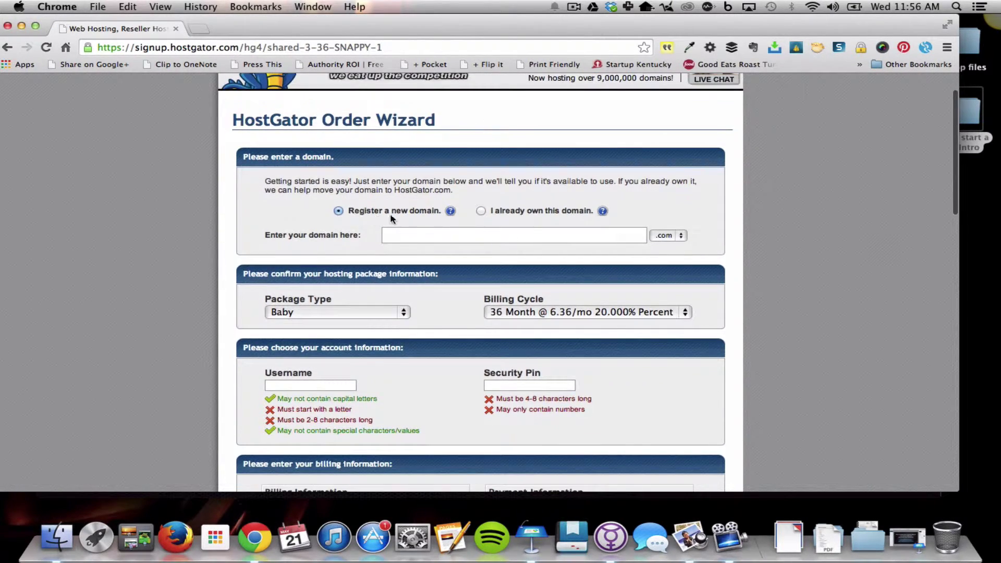
left_click(403, 233)
type("my")
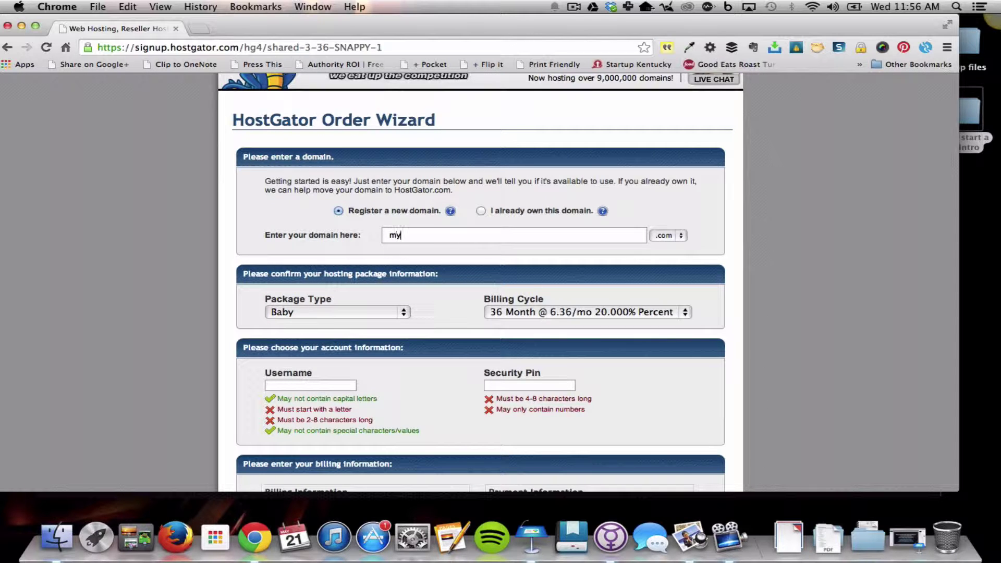
type("newteacherblog")
key("Tab")
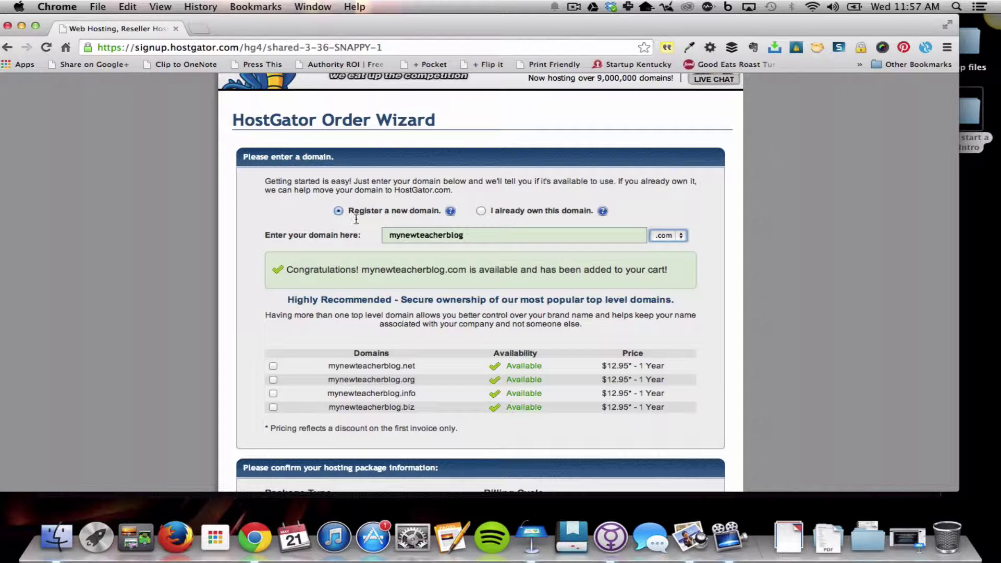
Change the Billing Cycle to 1 Month
scroll(192, 232, "down", 2)
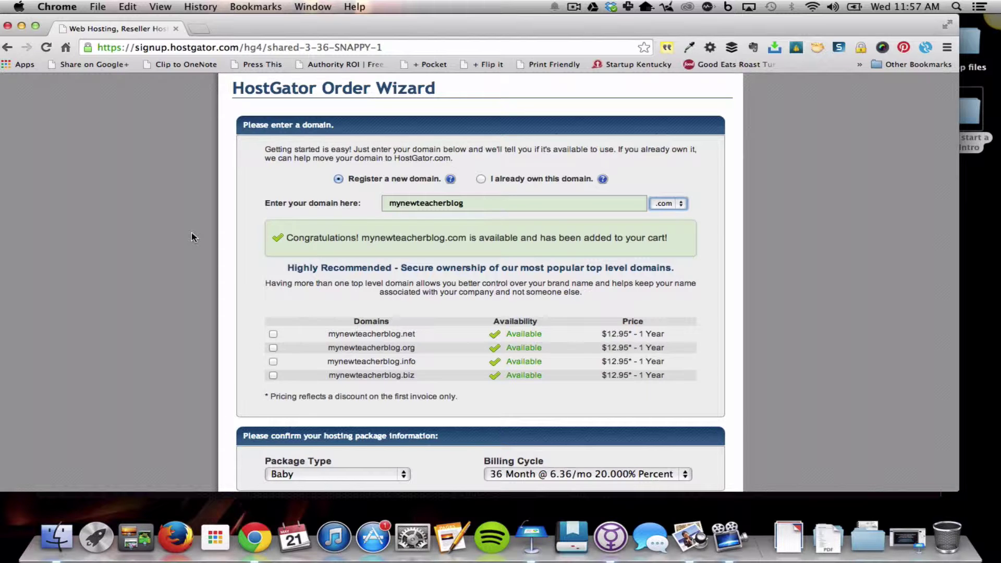
scroll(194, 234, "down", 1)
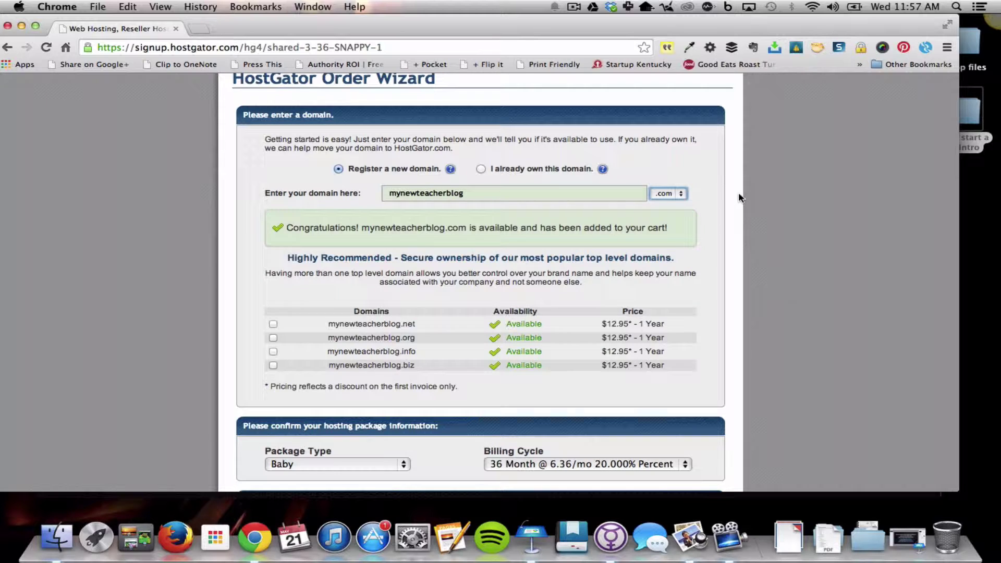
scroll(433, 318, "down", 1)
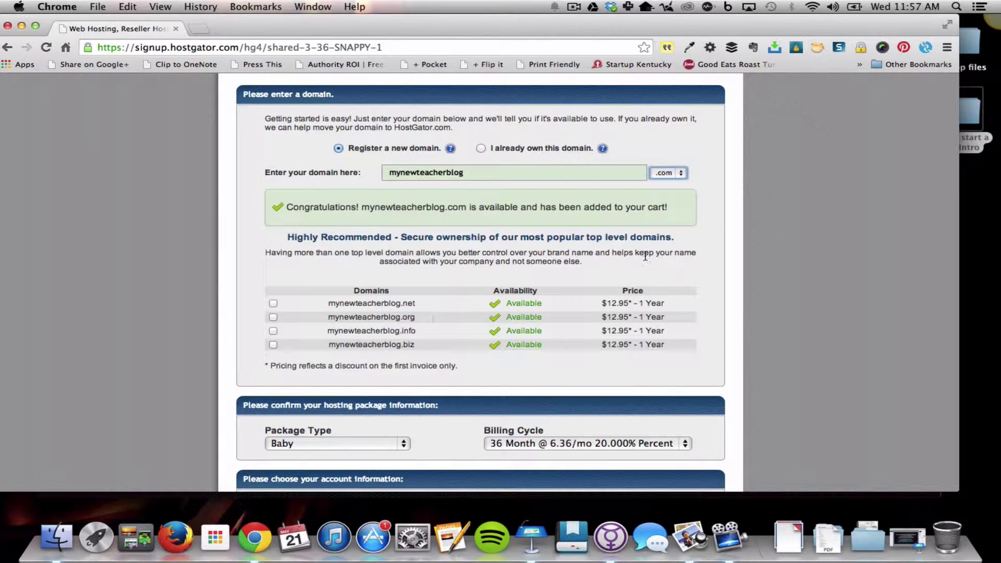
scroll(725, 236, "down", 1)
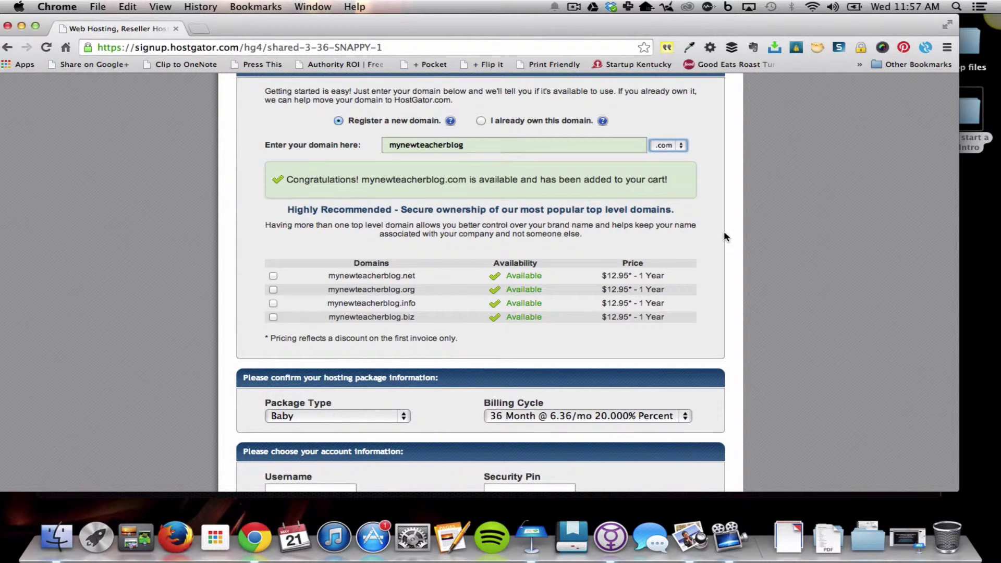
scroll(726, 237, "down", 1)
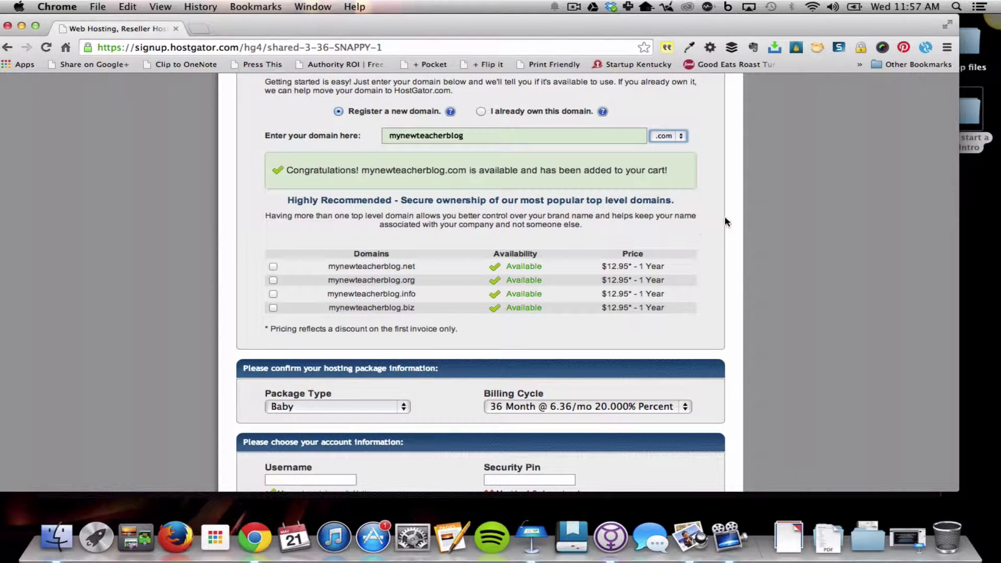
scroll(724, 224, "down", 2)
scroll(725, 221, "down", 5)
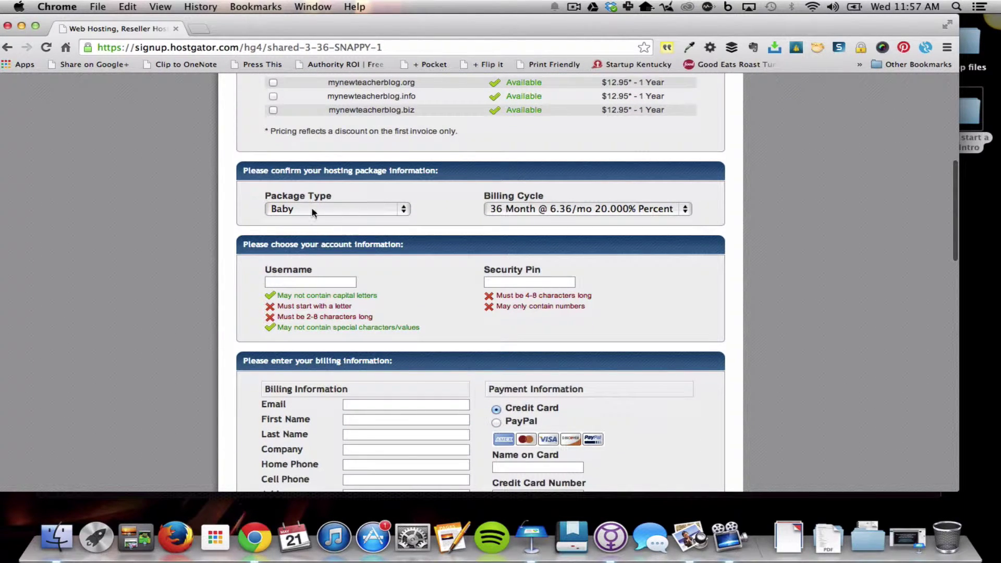
left_click(686, 208)
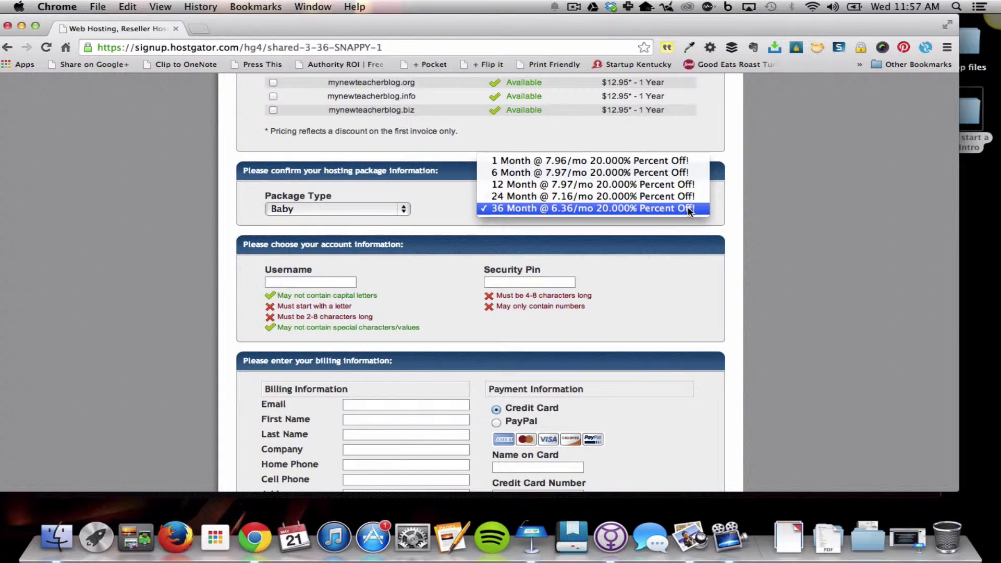
left_click(626, 161)
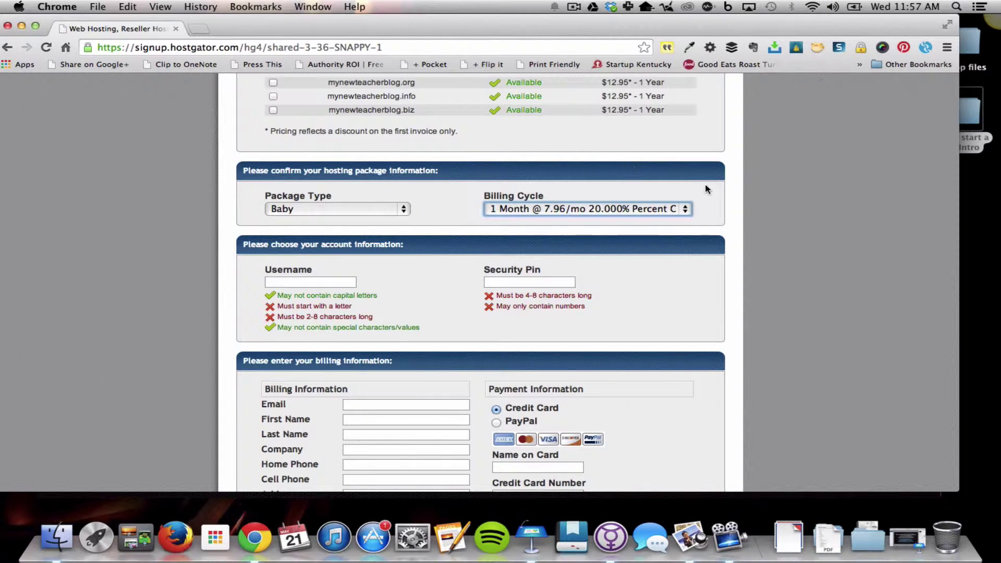
scroll(732, 189, "down", 2)
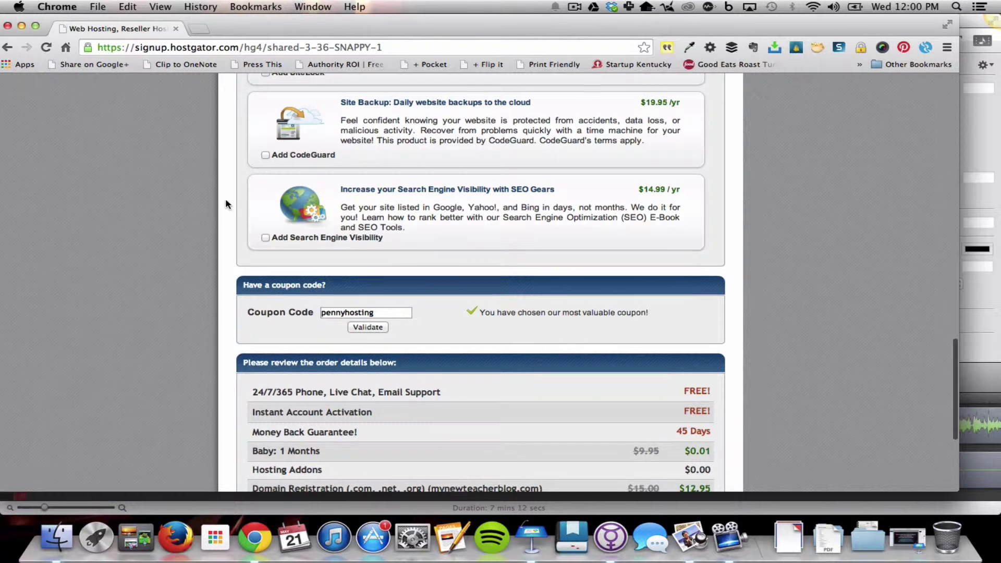
Scroll to the $12.96 order summary and accept the terms and conditions
scroll(226, 201, "down", 5)
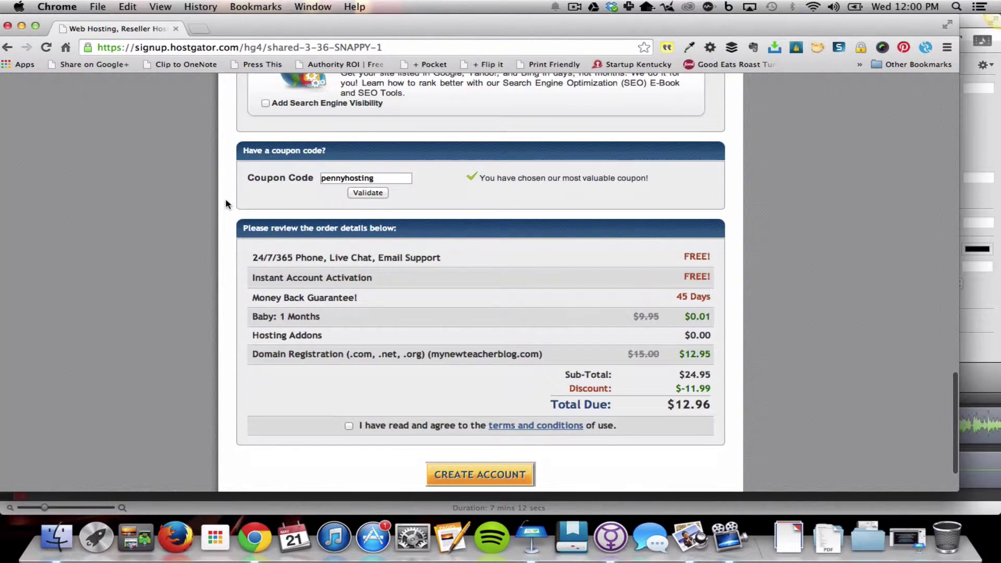
scroll(225, 200, "down", 1)
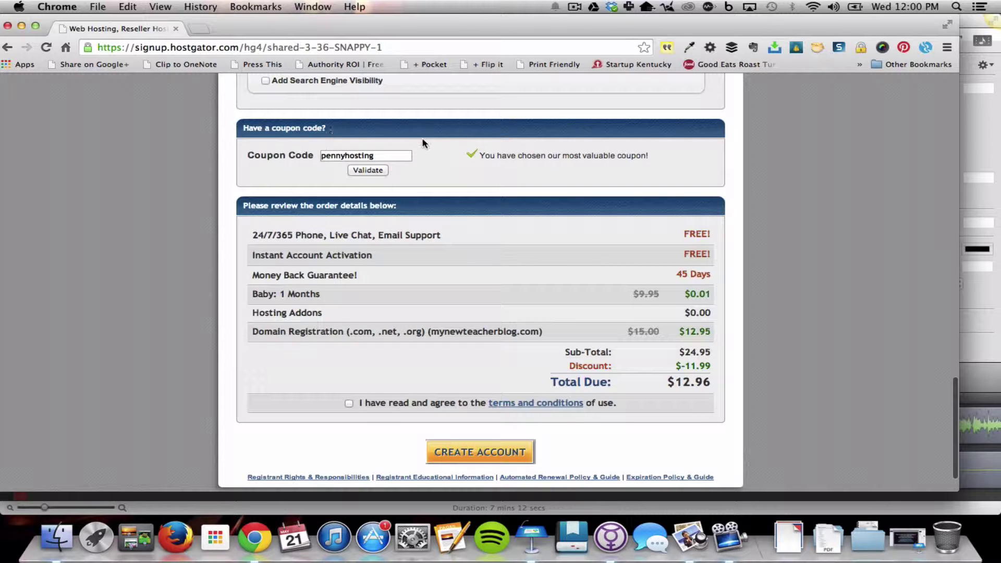
scroll(438, 155, "down", 1)
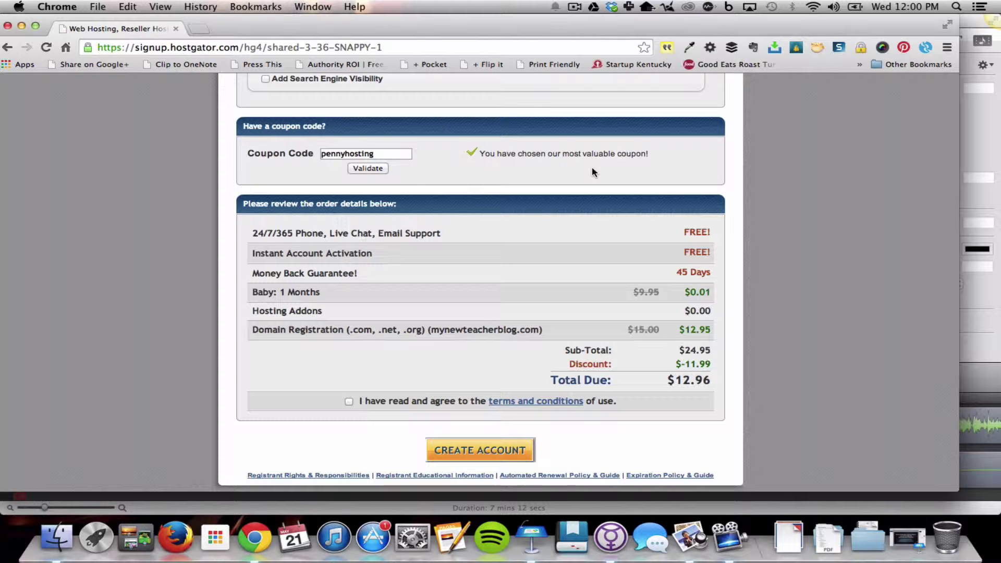
scroll(592, 168, "down", 1)
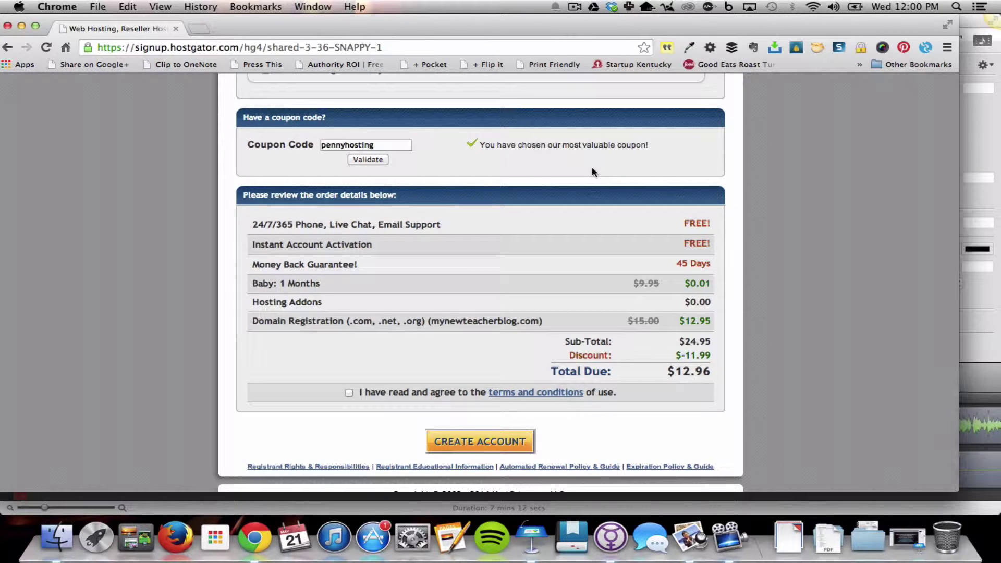
scroll(592, 171, "down", 3)
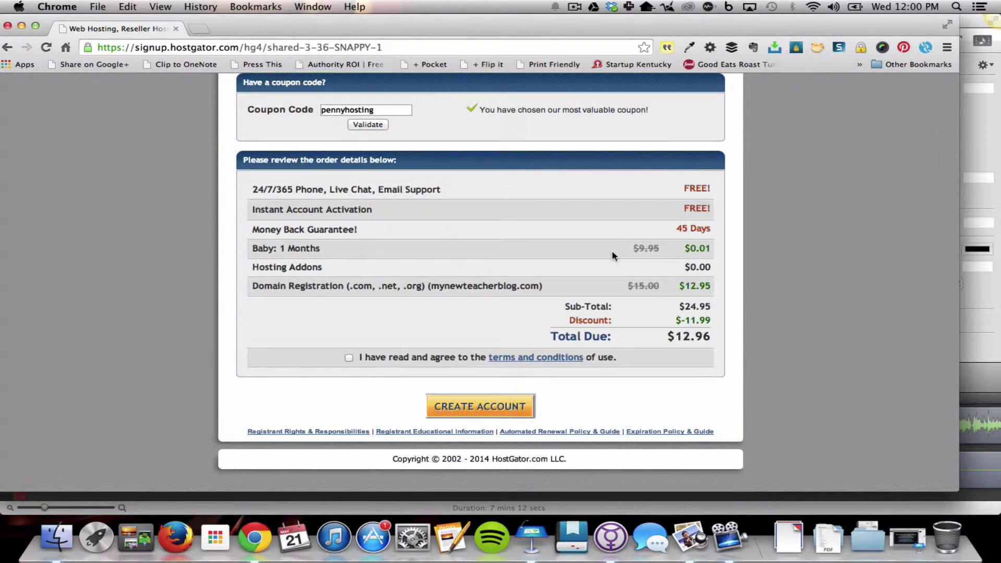
scroll(612, 256, "down", 1)
left_click(348, 358)
Submit the hosting order, then load mynewteacherblog.com/cpanel in Chrome
left_click(456, 411)
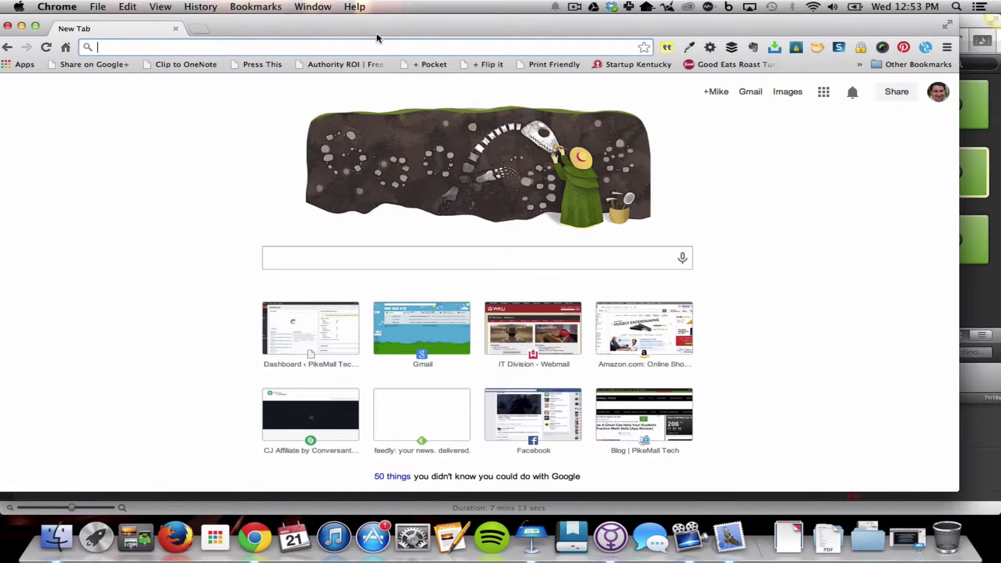
left_click_drag(375, 29, 387, 31)
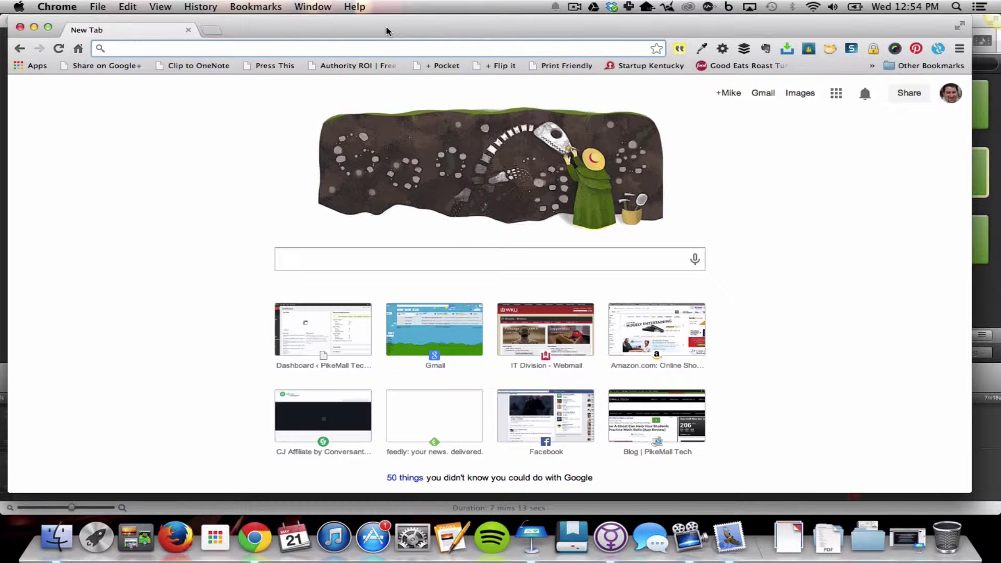
type("myne")
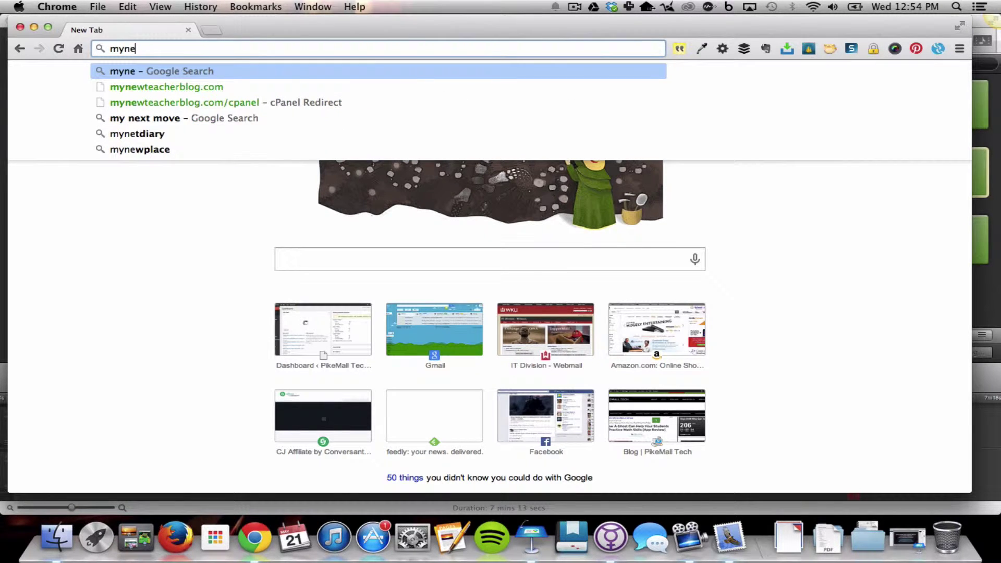
type("wteachblo")
key("BackSpace")
key("BackSpace")
key("BackSpace")
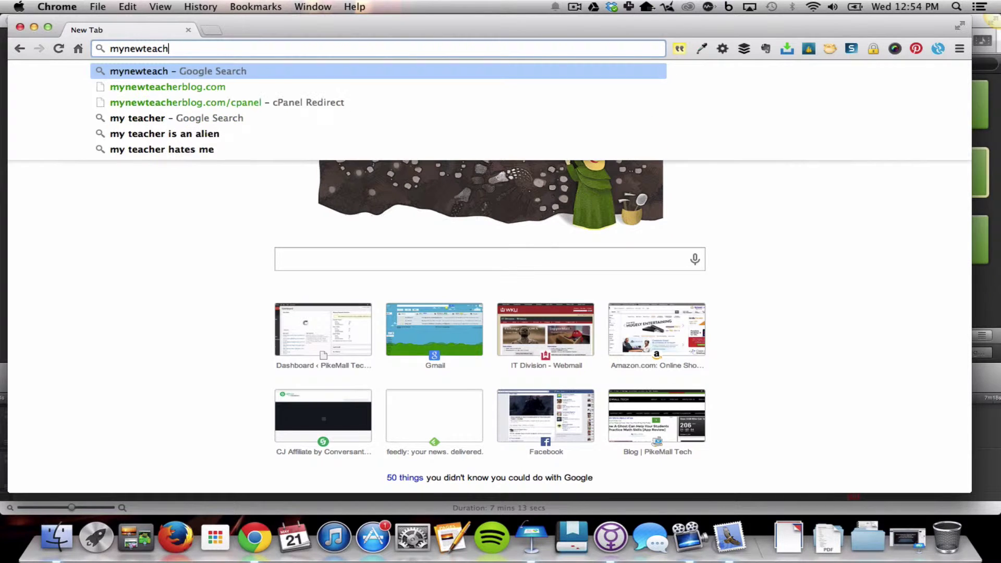
type("erblog.com")
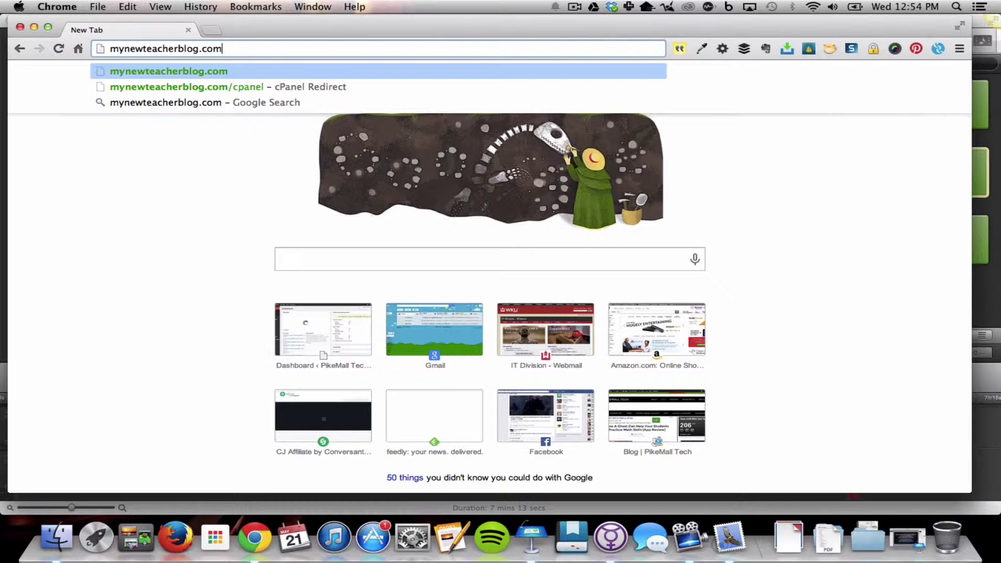
type("/")
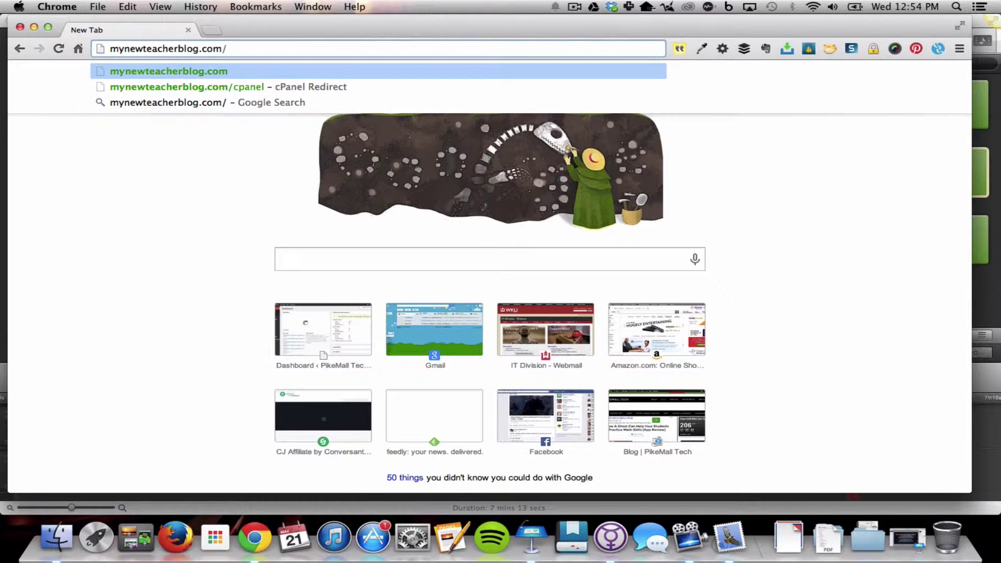
type("cpanel")
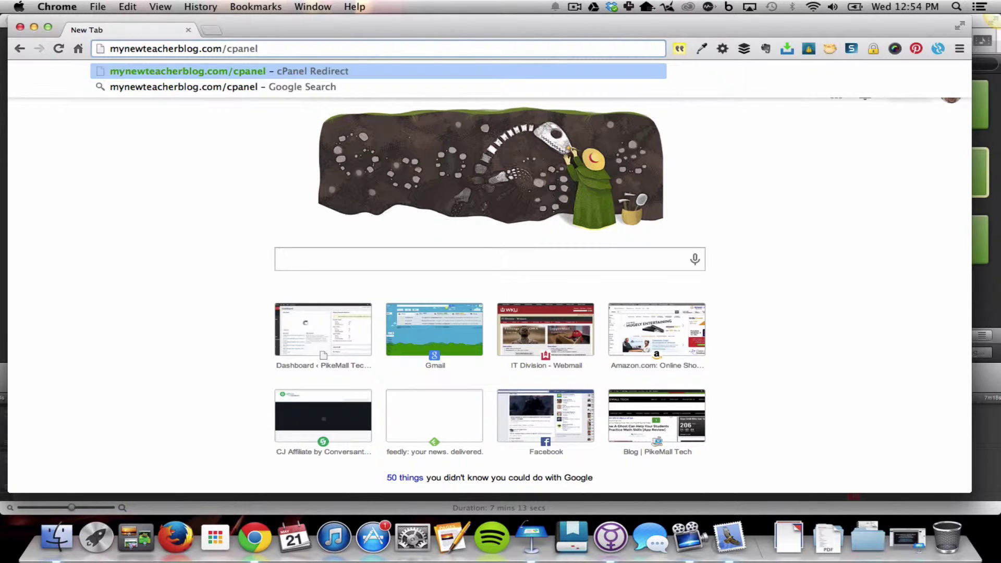
key("Return")
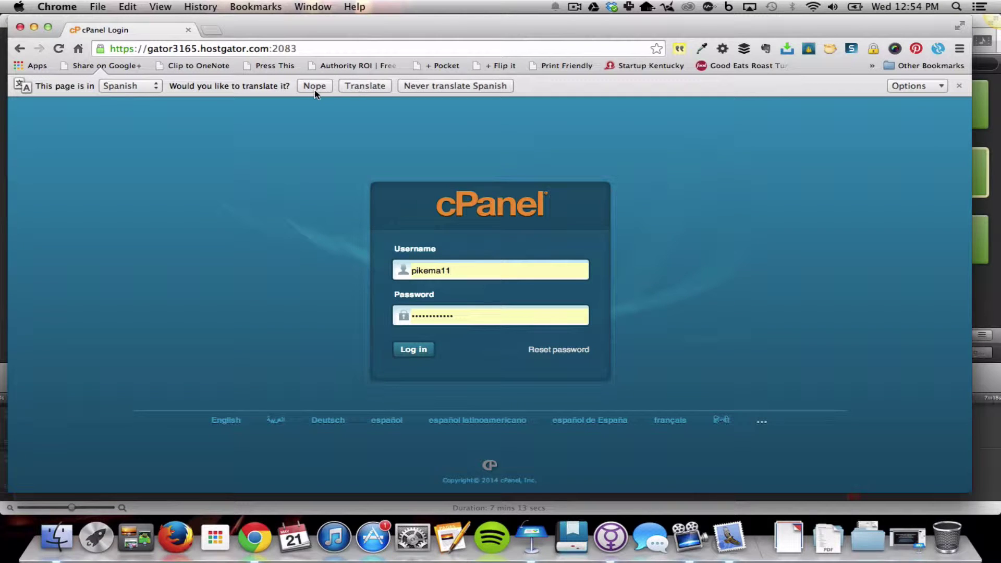
Log in to cPanel, dismiss the translate bar, domain promotion and wizard, and scroll to Software/Services
left_click(314, 86)
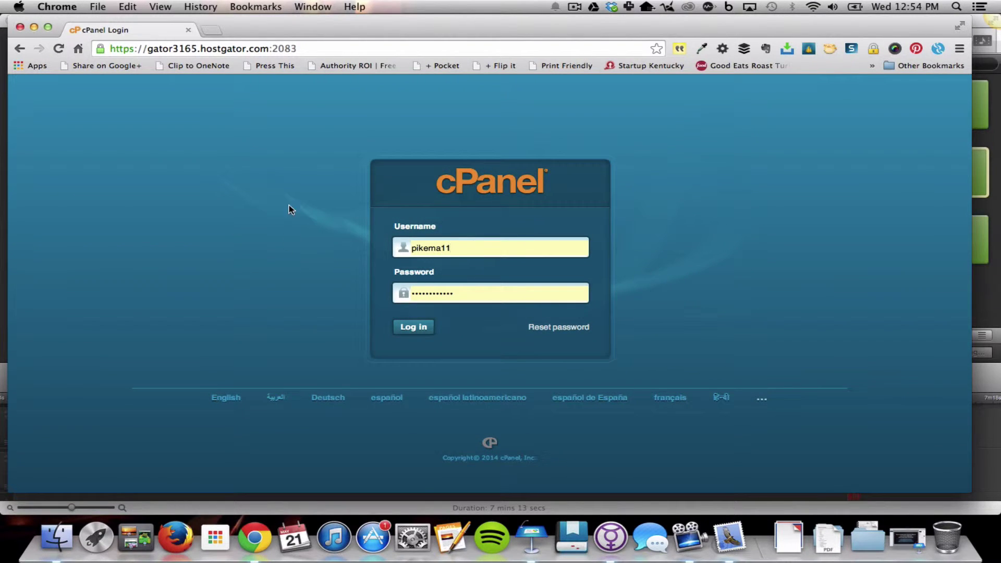
left_click(415, 329)
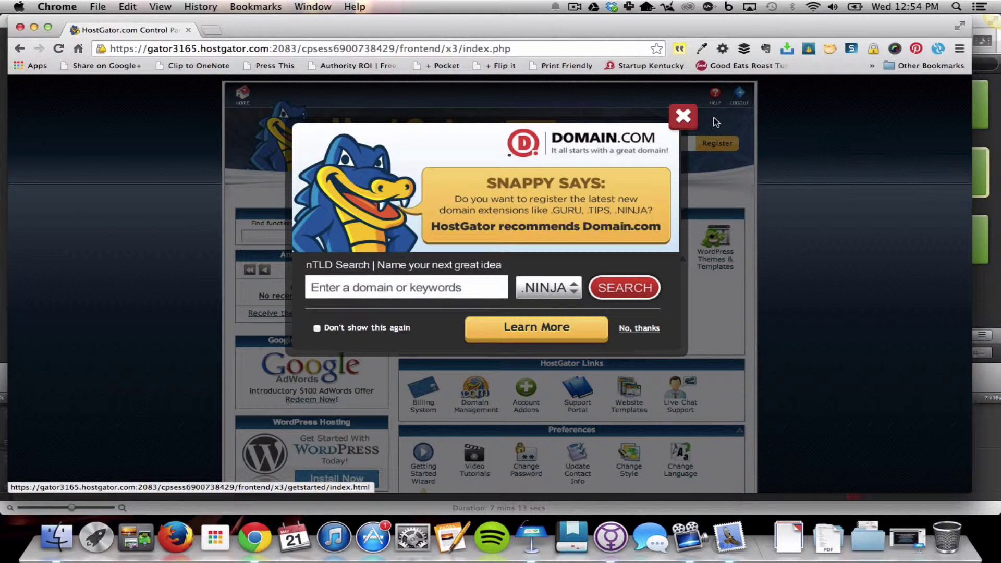
left_click(689, 116)
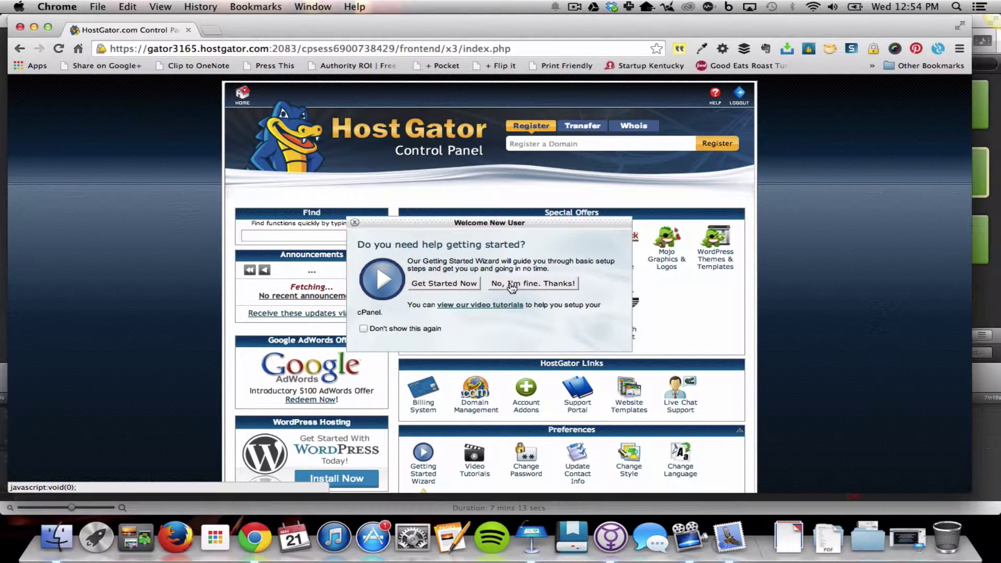
left_click(532, 284)
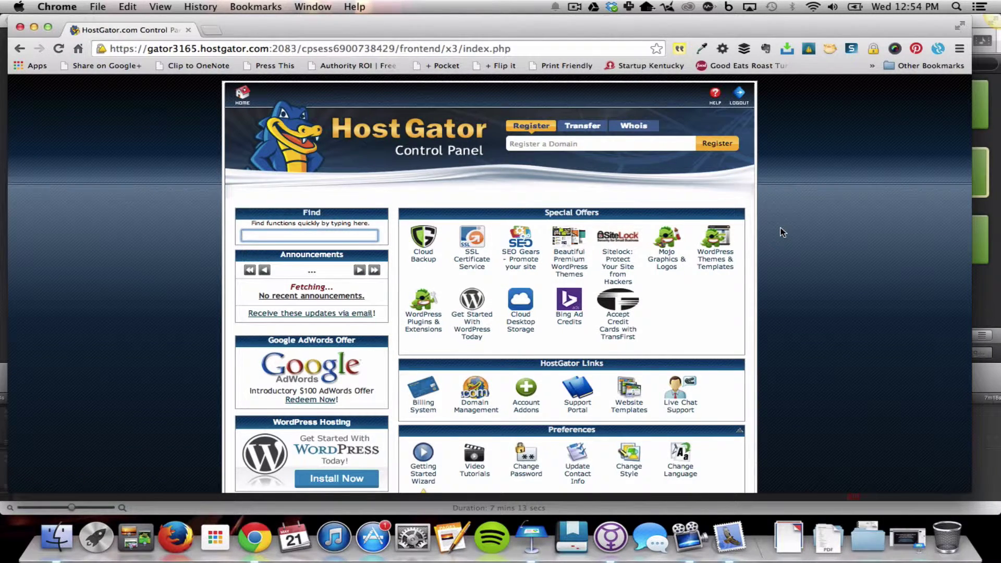
scroll(782, 232, "down", 1)
scroll(782, 232, "down", 5)
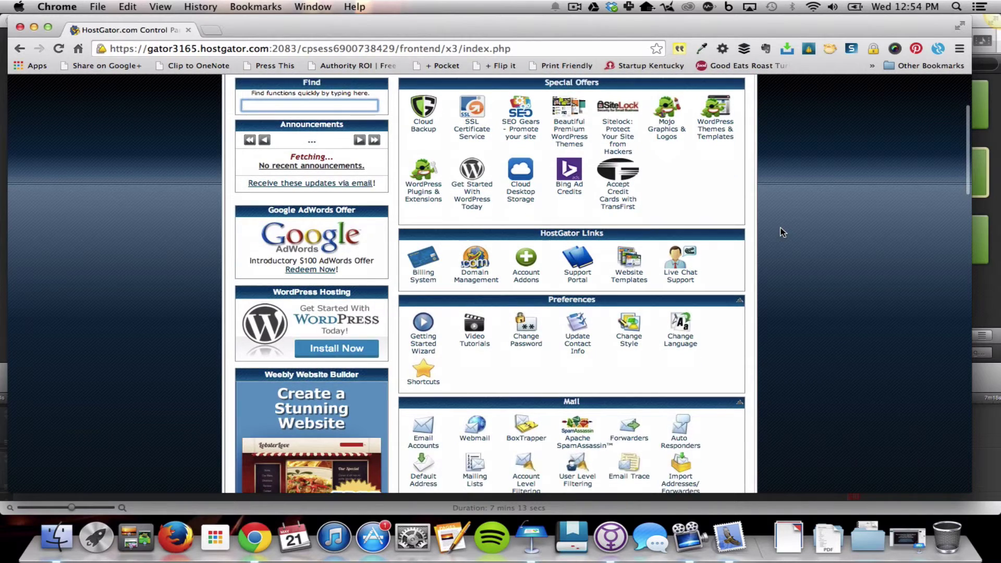
scroll(781, 232, "down", 8)
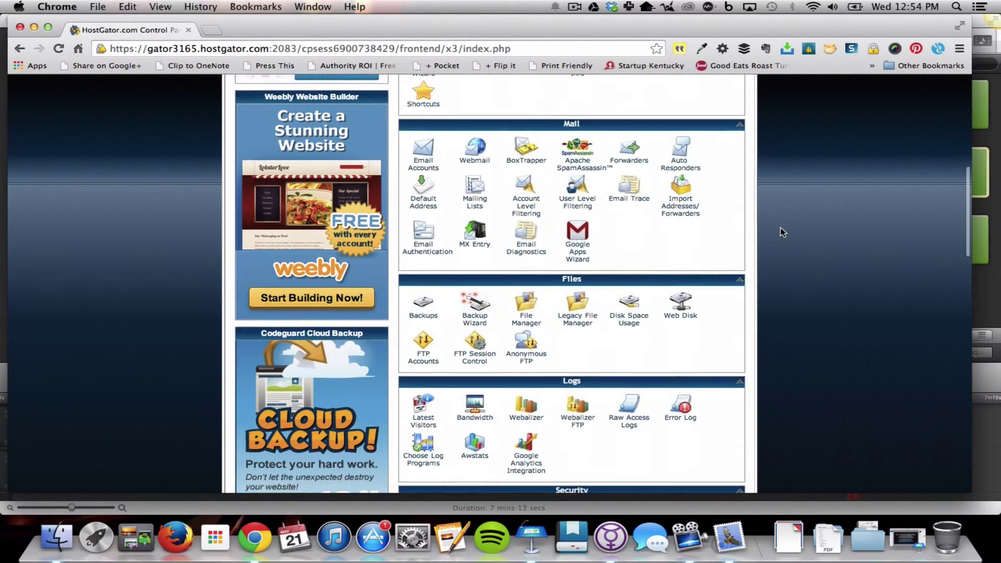
scroll(781, 232, "down", 8)
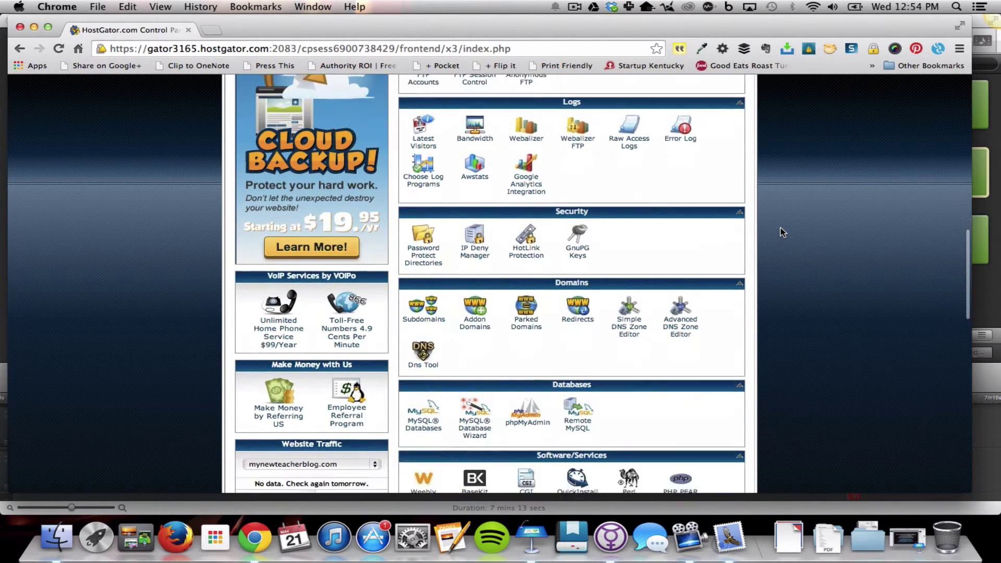
scroll(782, 231, "down", 5)
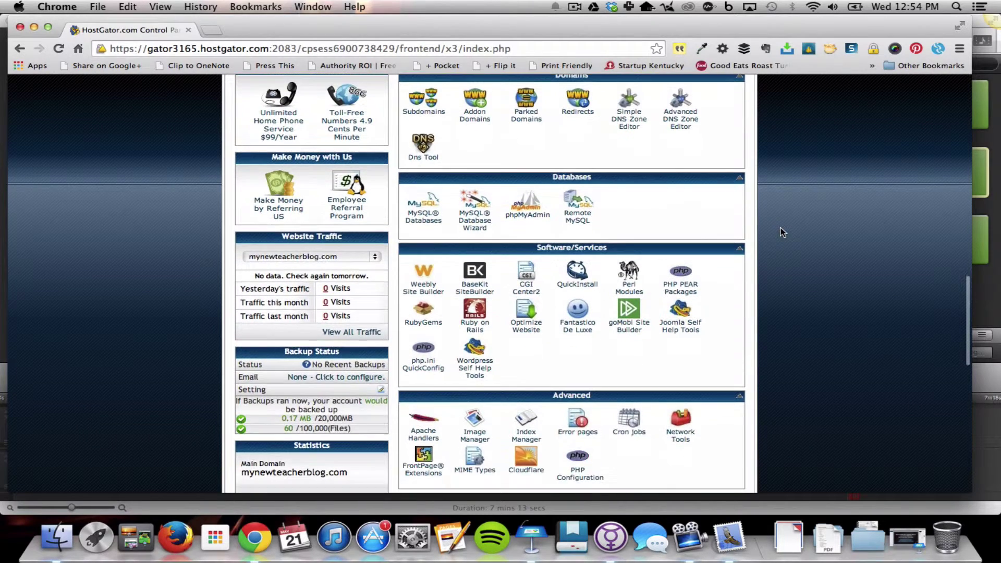
scroll(782, 231, "down", 1)
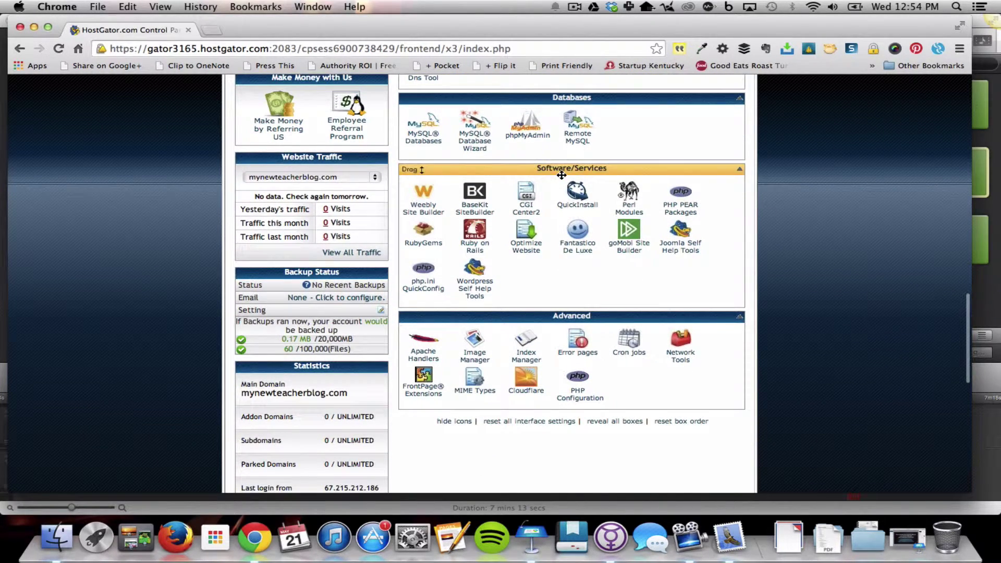
Choose WordPress in cPanel's QuickInstall and continue to its install form
left_click(578, 201)
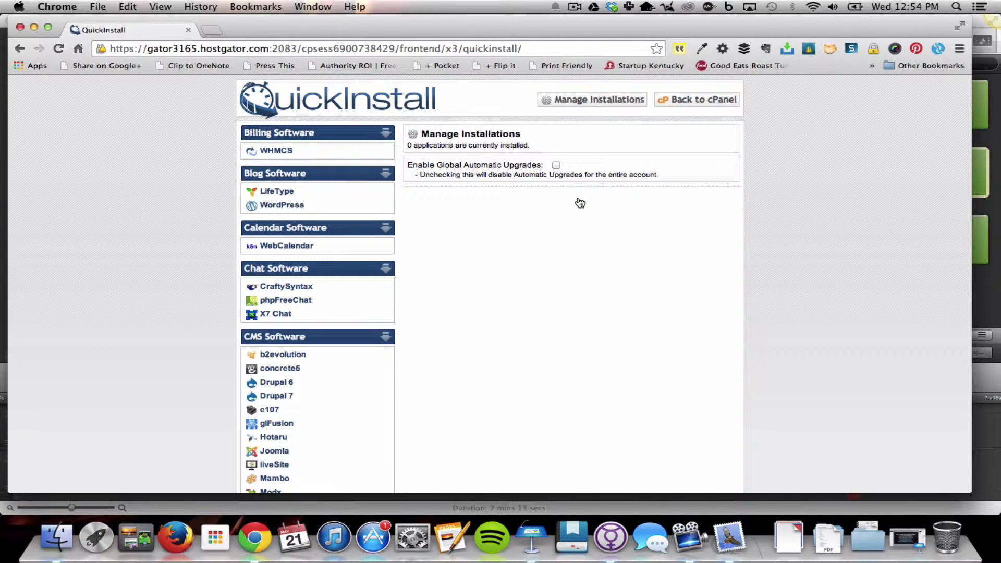
left_click(279, 207)
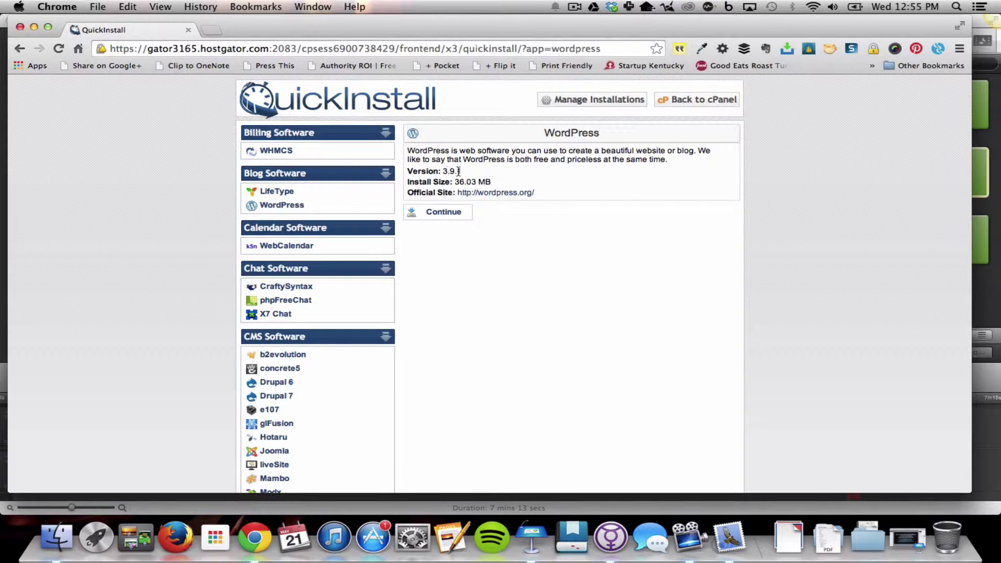
left_click(442, 213)
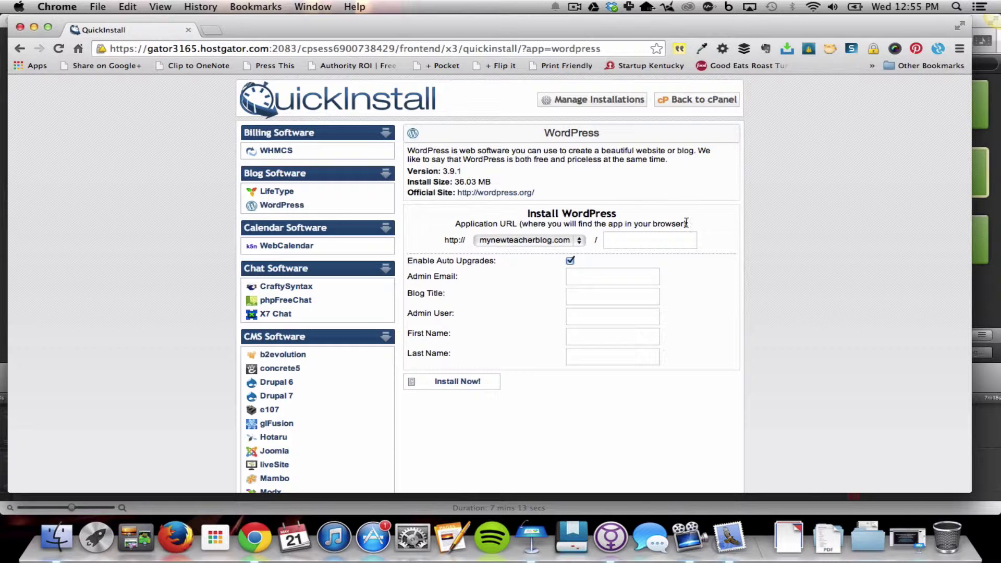
scroll(724, 214, "down", 2)
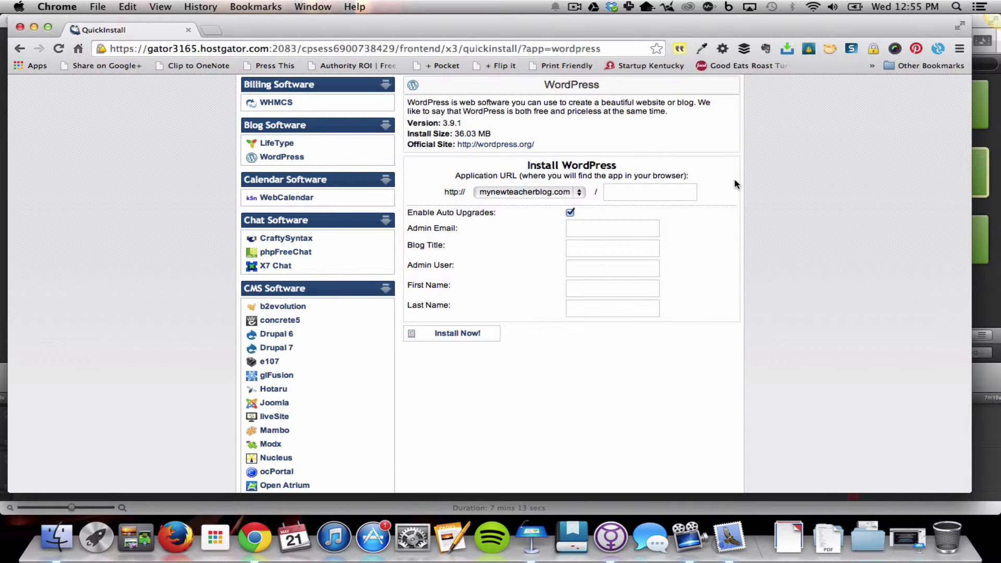
scroll(734, 177, "down", 1)
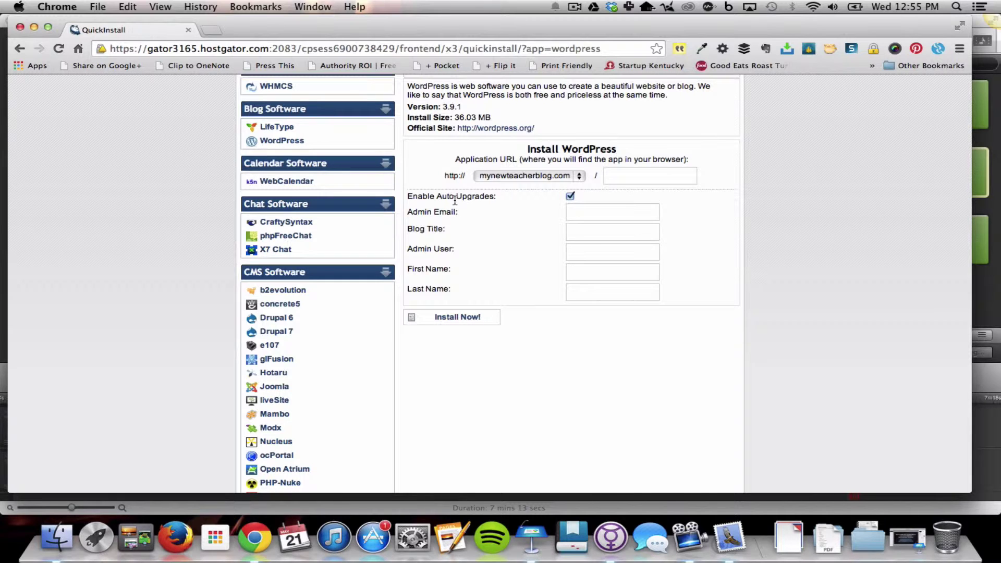
Enter the admin email and the blog title 'My New Teacher Blog'
left_click(587, 217)
type("mike@")
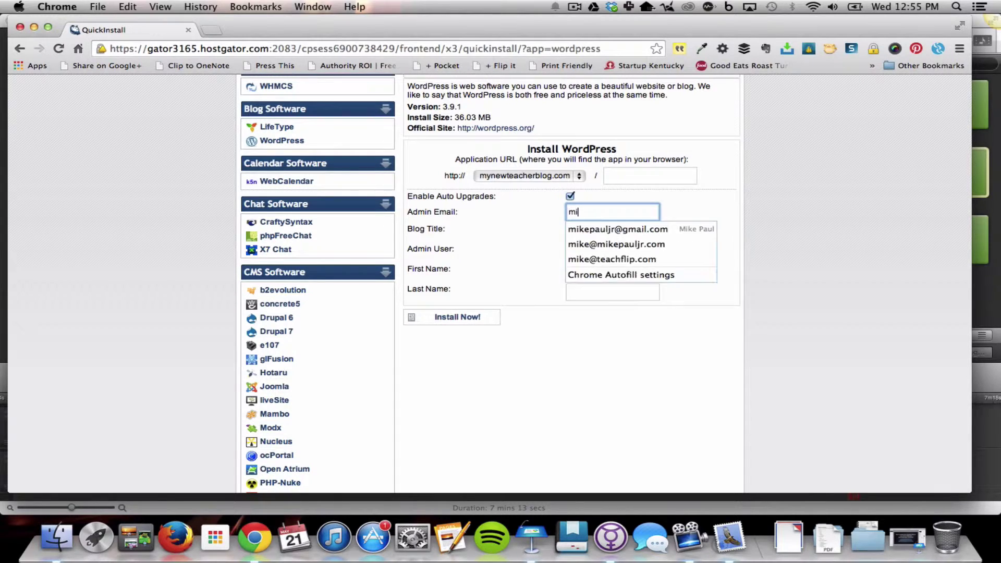
key("Down")
key("Down")
key("Tab")
type("My New Teacher Blog")
key("Tab")
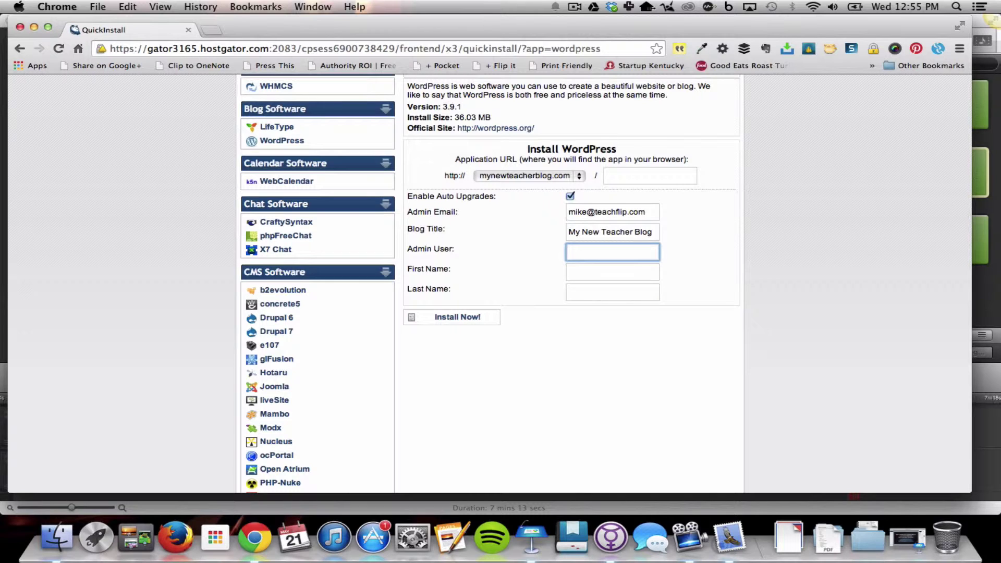
Fill in the admin username and the admin's first and last name, then start the install
type("admin")
key("BackSpace")
key("BackSpace")
key("BackSpace")
key("BackSpace")
key("BackSpace")
type("pikemall")
key("Tab")
type("Mike")
key("Tab")
type("Paul")
left_click(525, 264)
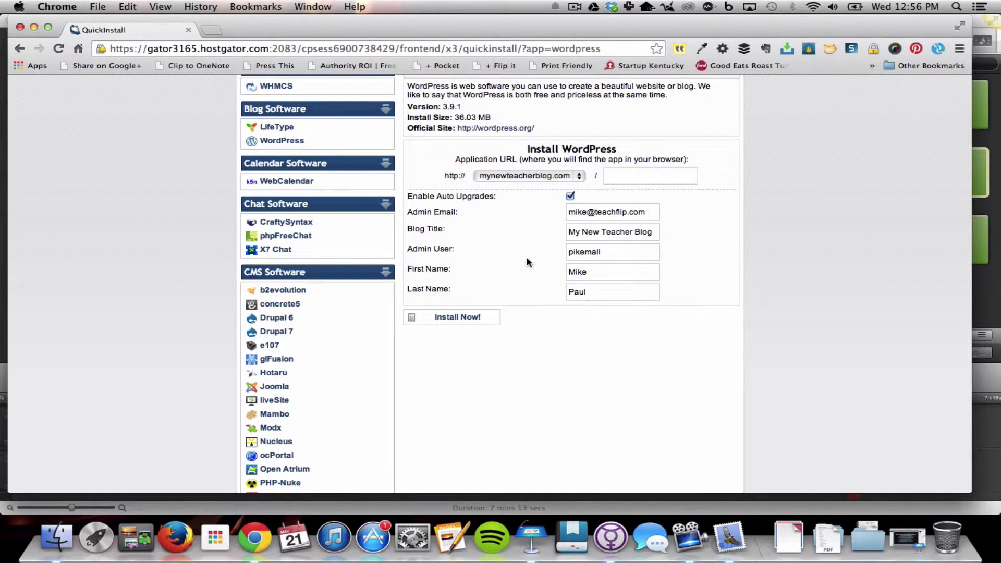
left_click(450, 321)
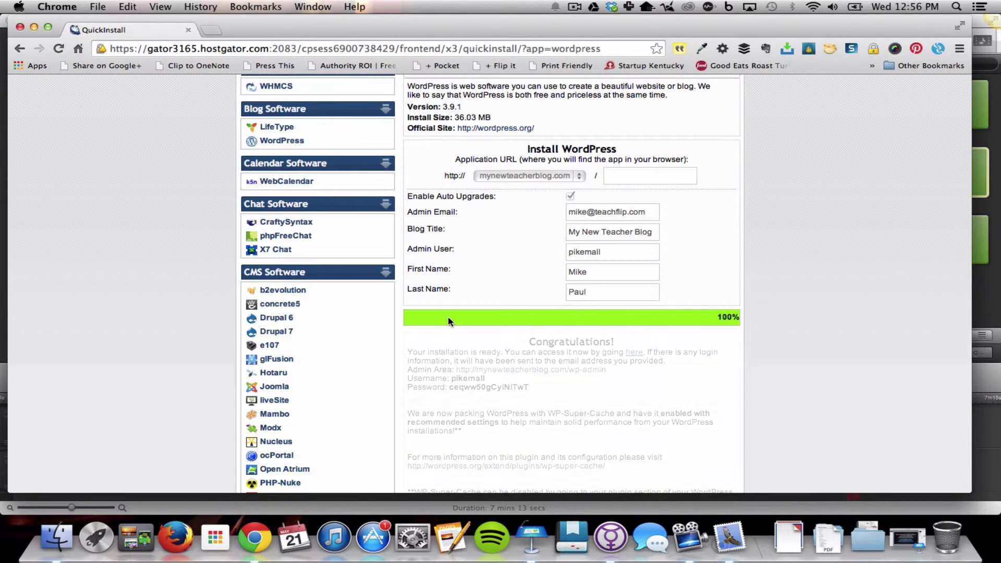
Scroll down to read the Congratulations message with the wp-admin address and login details
scroll(470, 284, "down", 1)
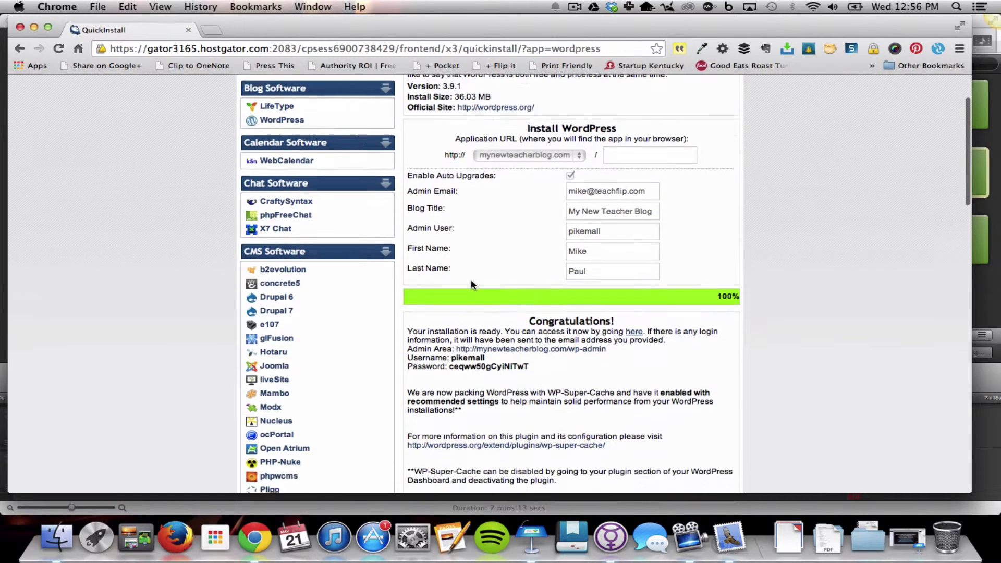
scroll(471, 280, "down", 3)
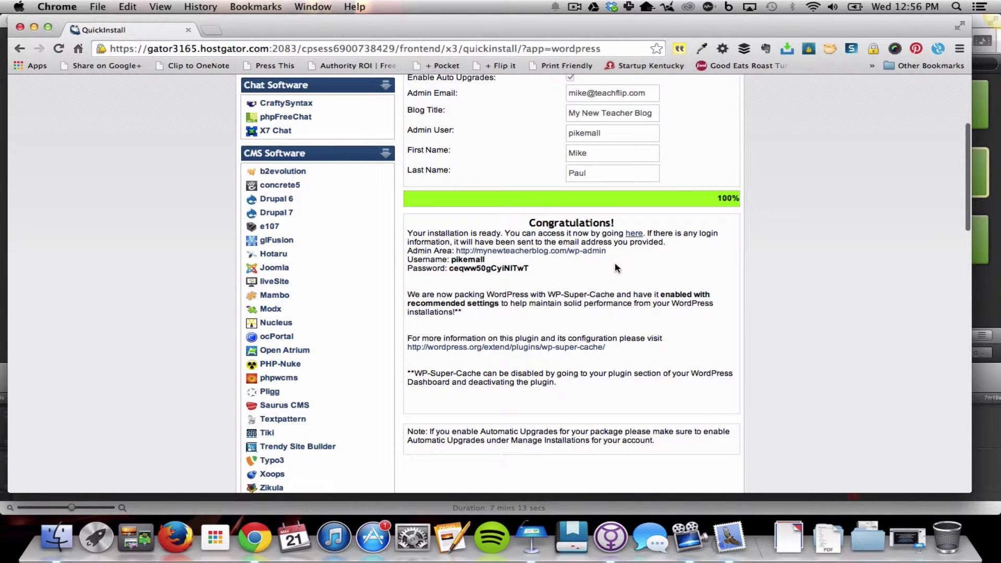
scroll(614, 268, "down", 2)
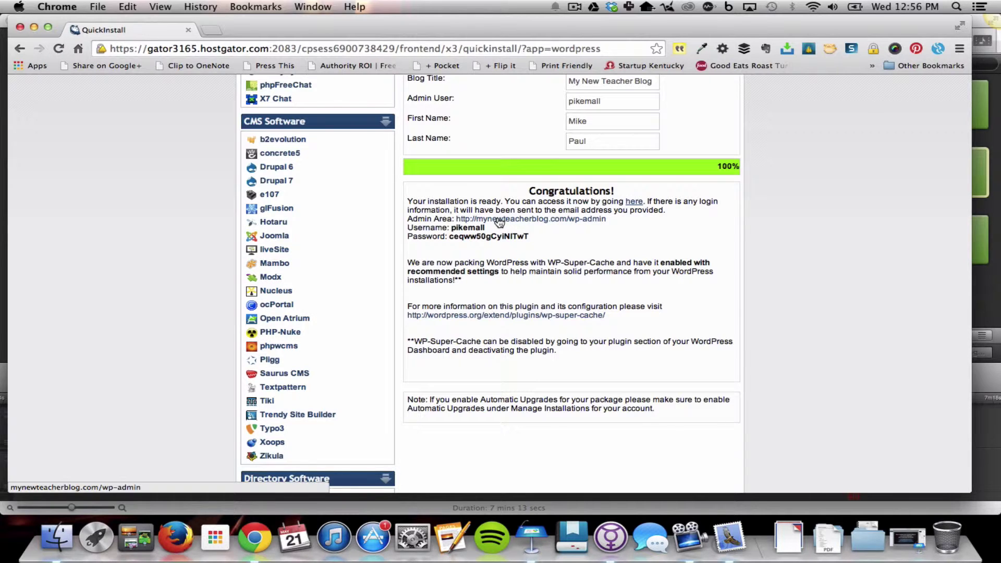
Log in to wp-admin in a new tab with the admin username and the copied generated password
right_click(499, 221)
left_click(518, 223)
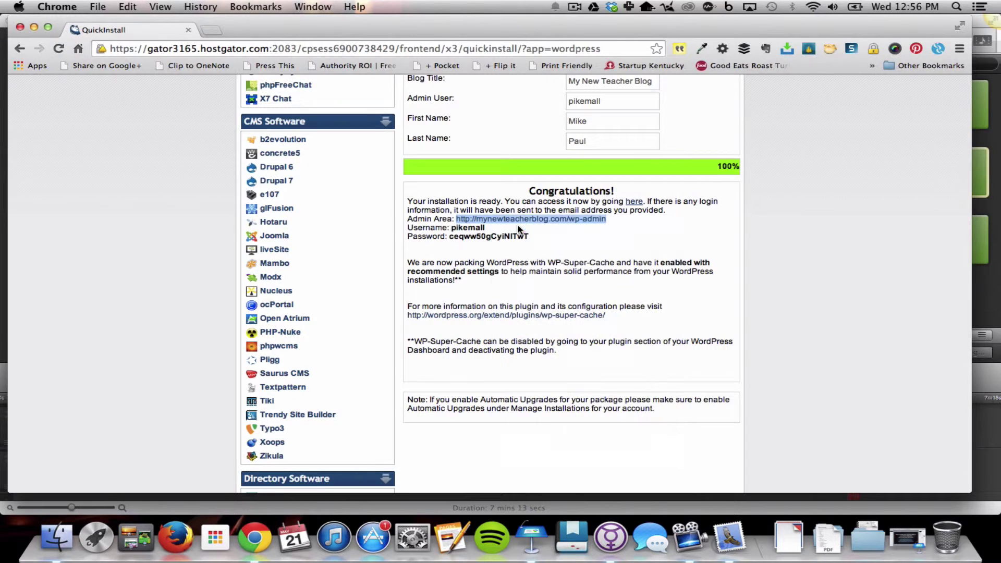
double_click(471, 235)
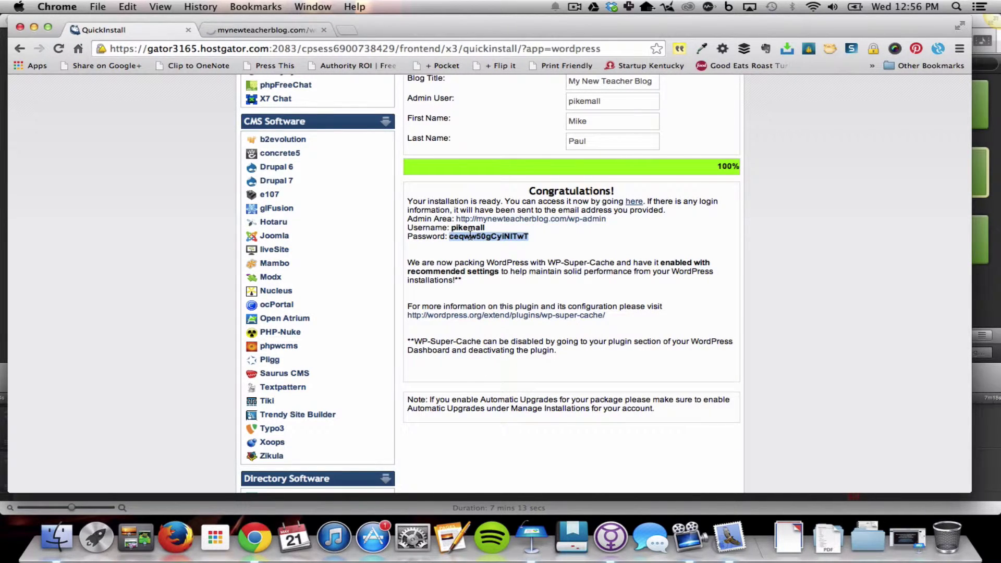
left_click(271, 30)
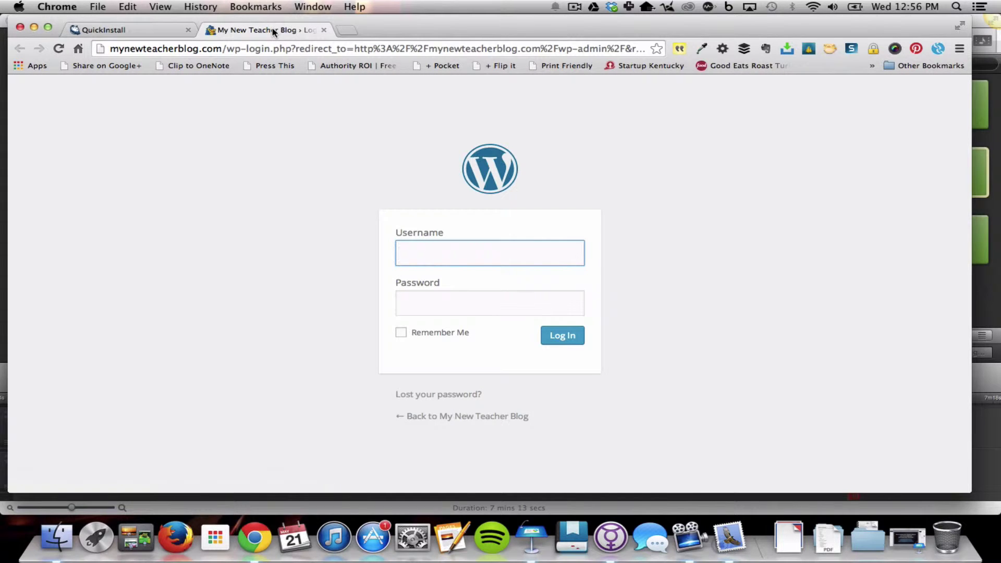
type("pikem")
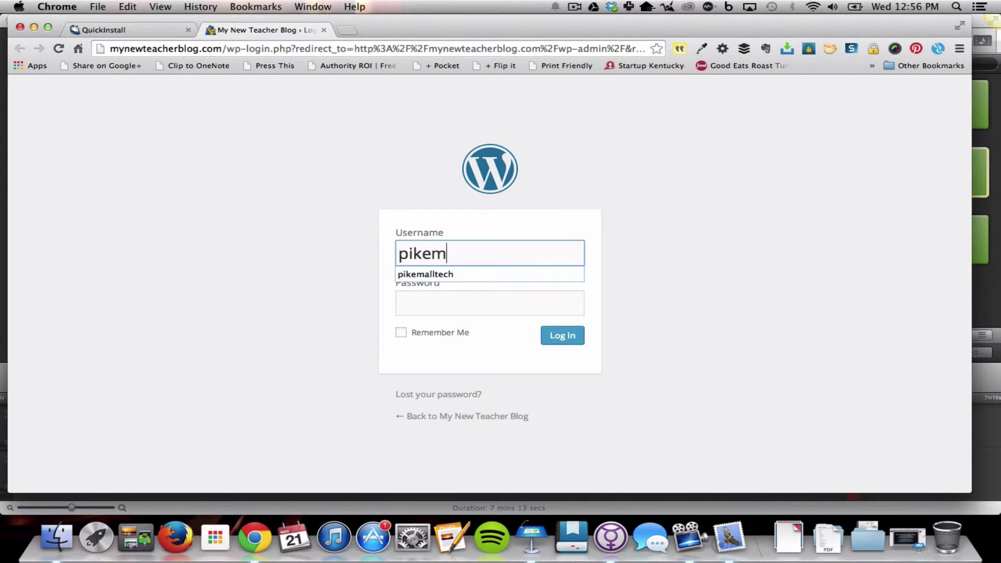
type("all")
key("Tab")
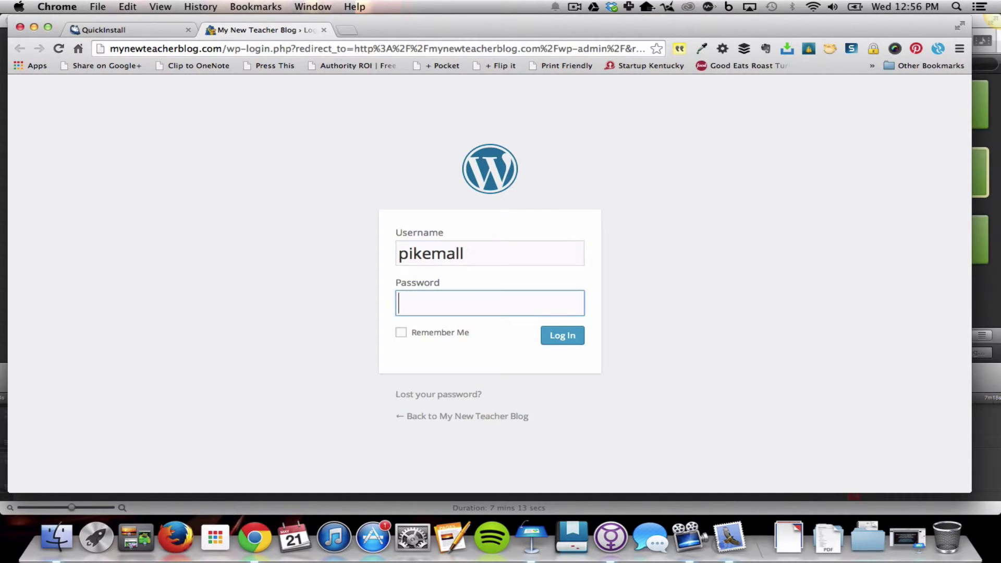
key("super+v")
left_click(568, 339)
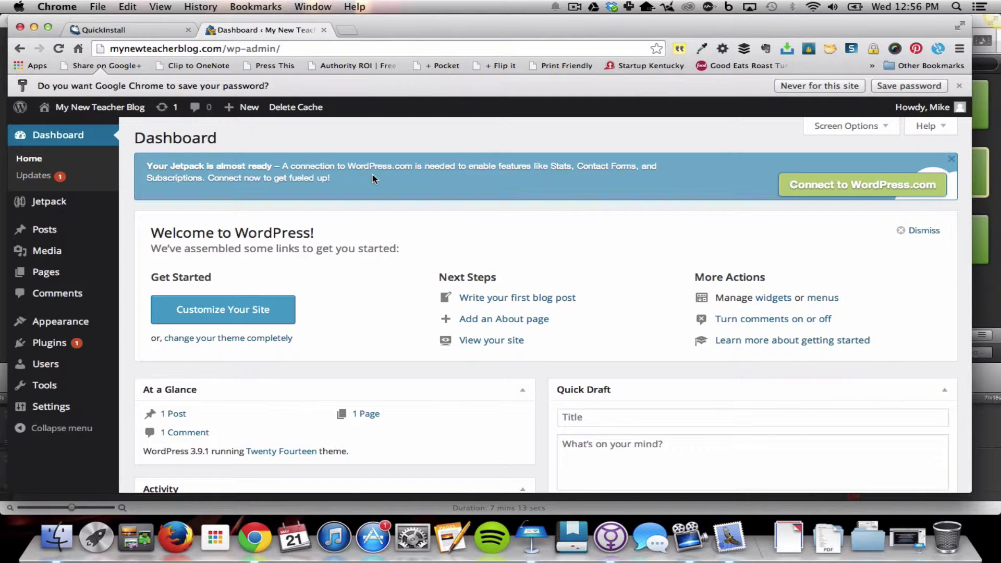
scroll(372, 175, "down", 2)
scroll(372, 175, "up", 2)
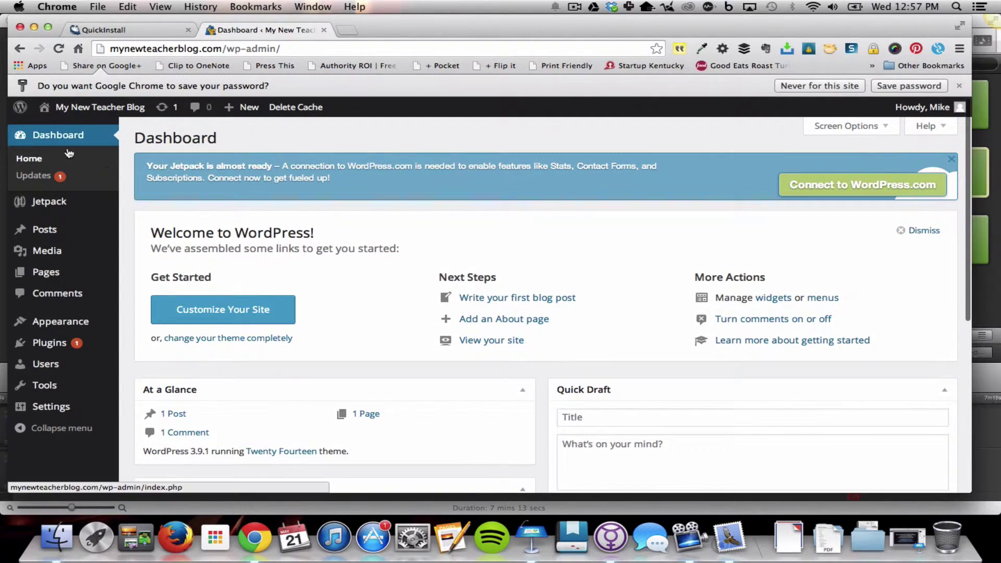
Write a new post titled 'My First Blog Post' with body 'Hello world! I can't wait to share my teaching thoughts and practices with you!'
mouse_move(52, 233)
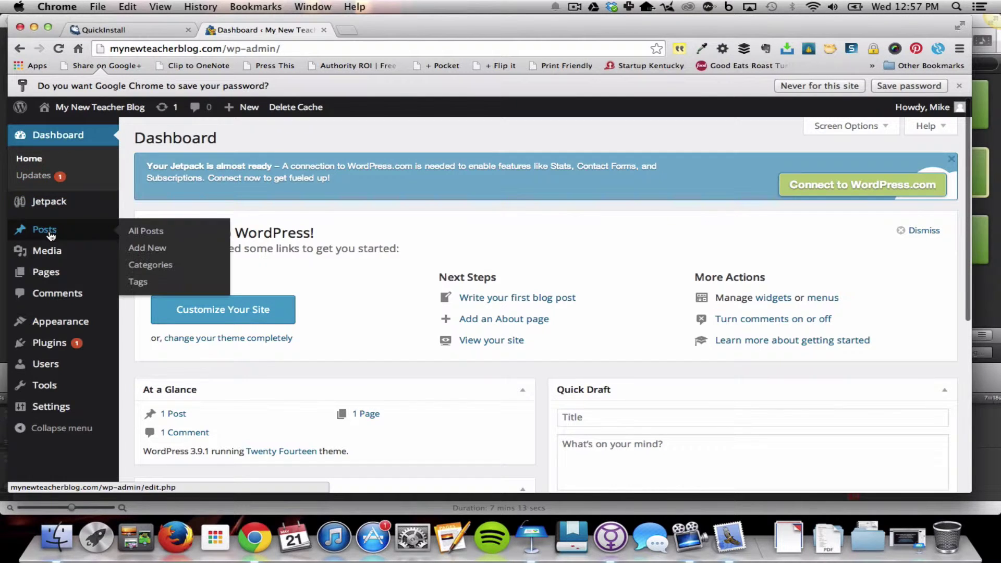
left_click(152, 252)
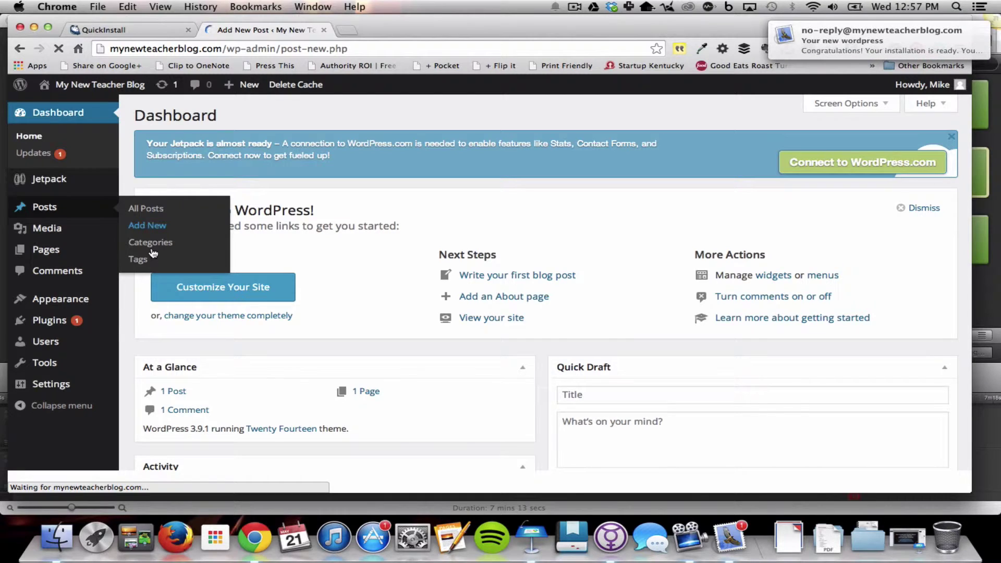
mouse_move(771, 47)
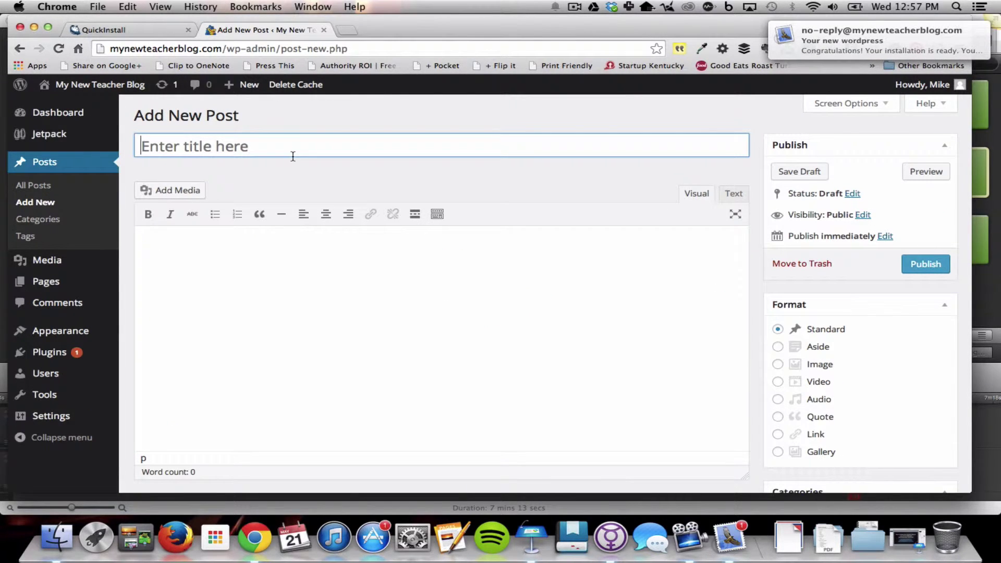
type("My First Bl")
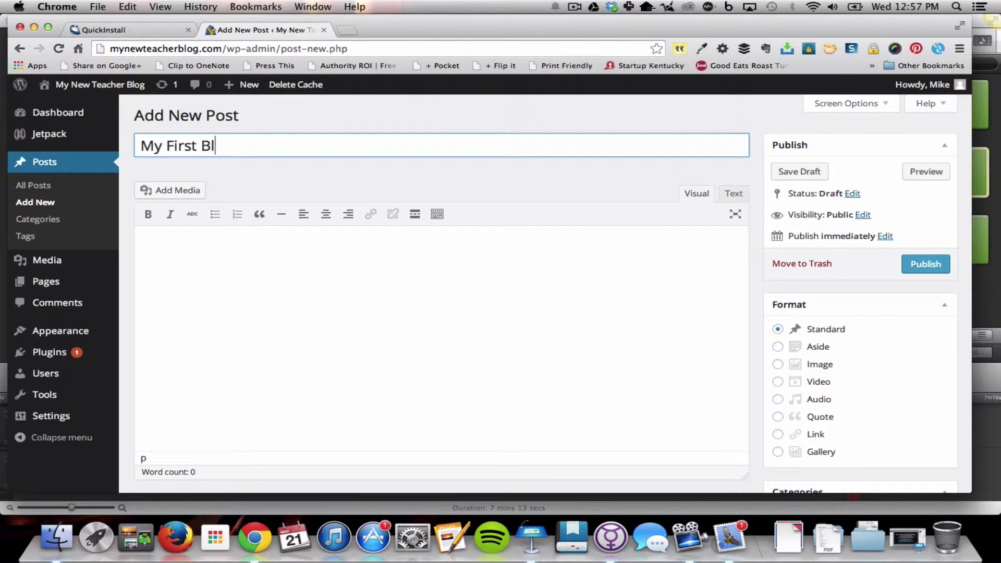
type("og Post")
left_click(220, 263)
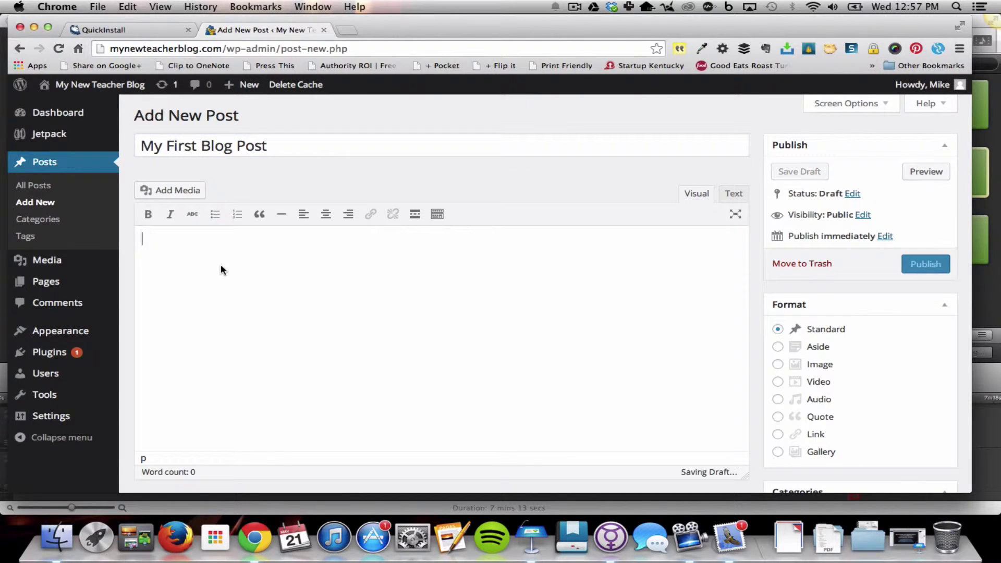
type("Hello world")
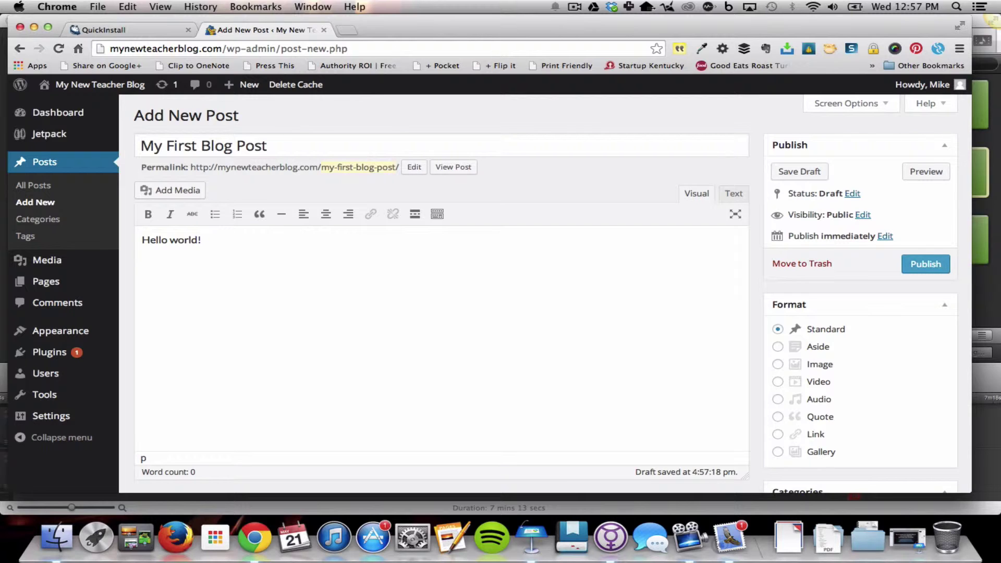
type("! I can[t")
key("BackSpace")
key("BackSpace")
key("BackSpace")
type("'t wait to share my")
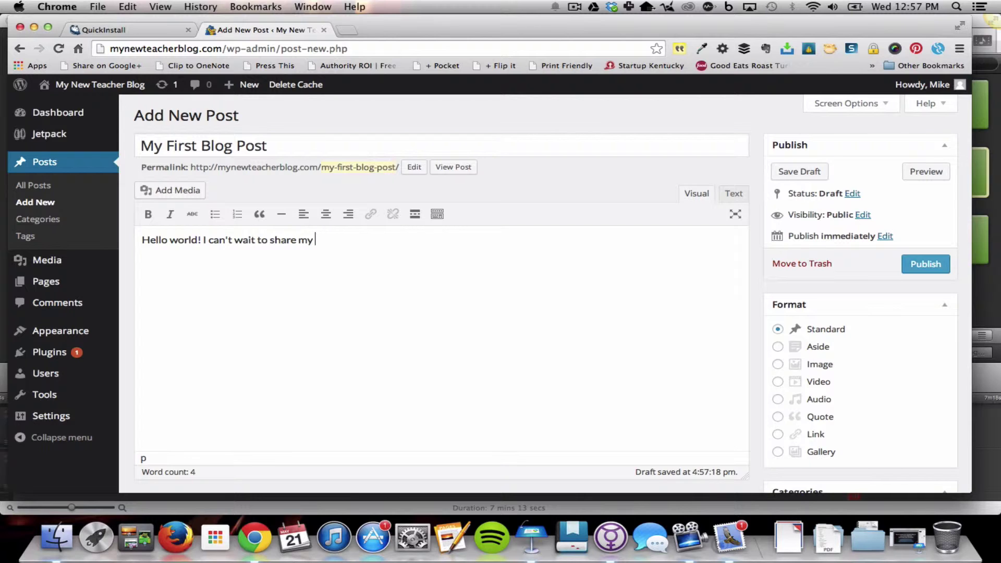
type(" teaching thoughts and practices with you!")
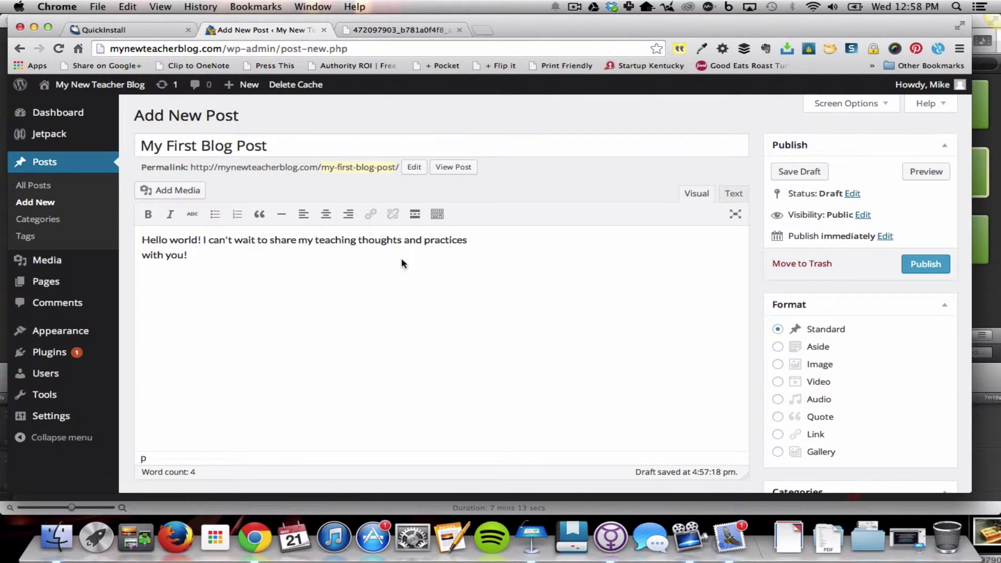
Upload the HELLO WORLD toast photo to the media library and insert it into the draft post
left_click(175, 192)
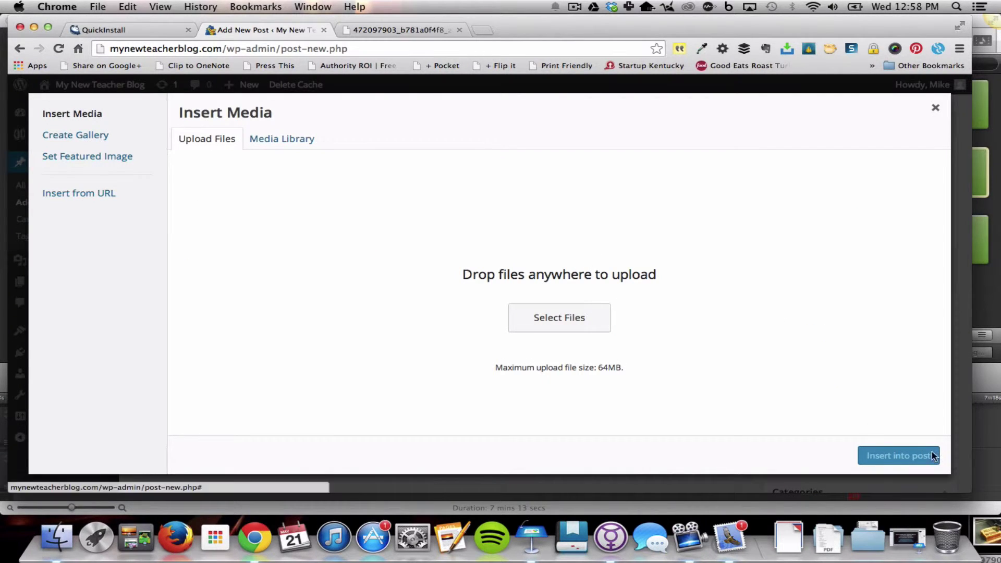
left_click_drag(990, 545, 427, 268)
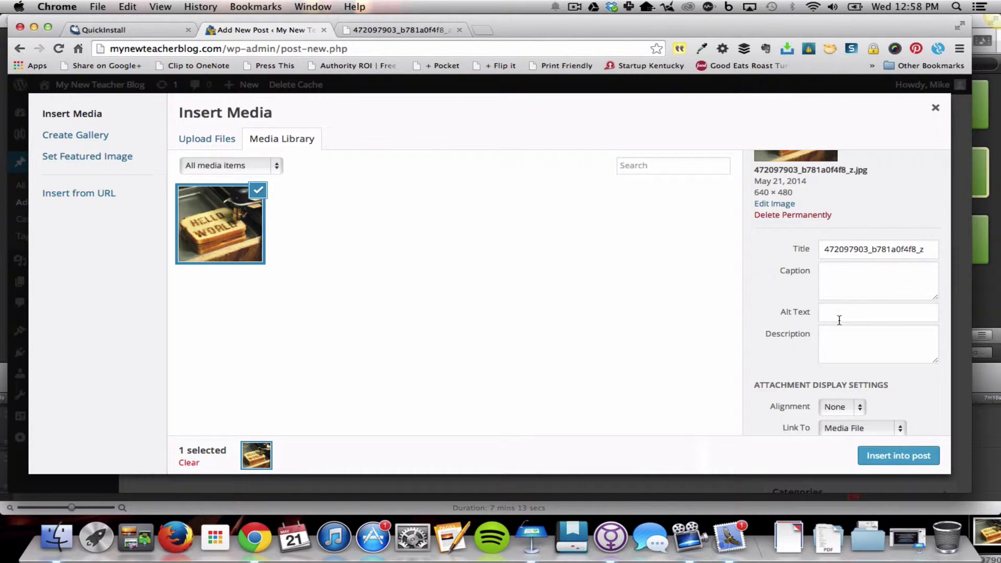
left_click(895, 456)
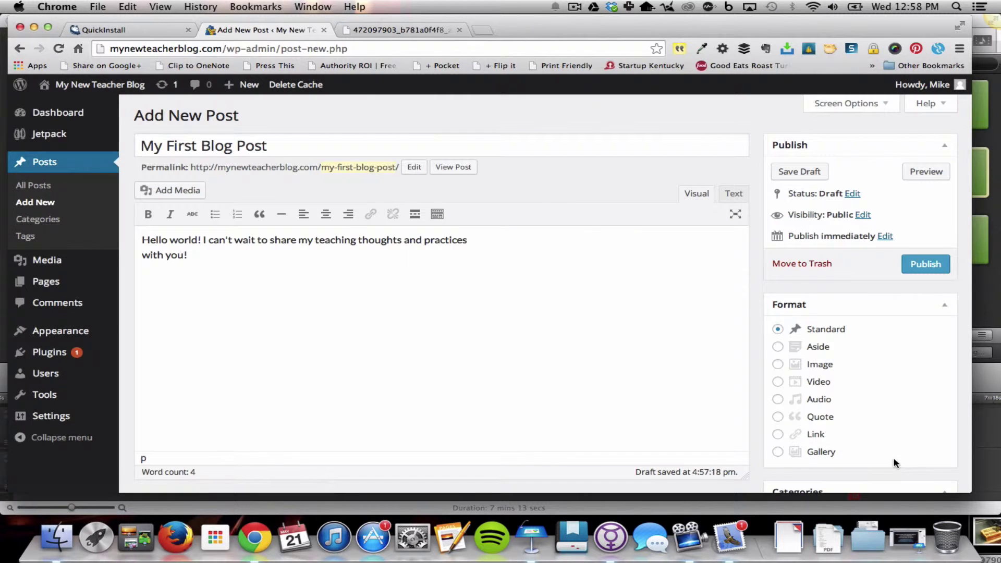
Align the photo left and move it to the start of the post so the greeting wraps beside it
left_click(308, 310)
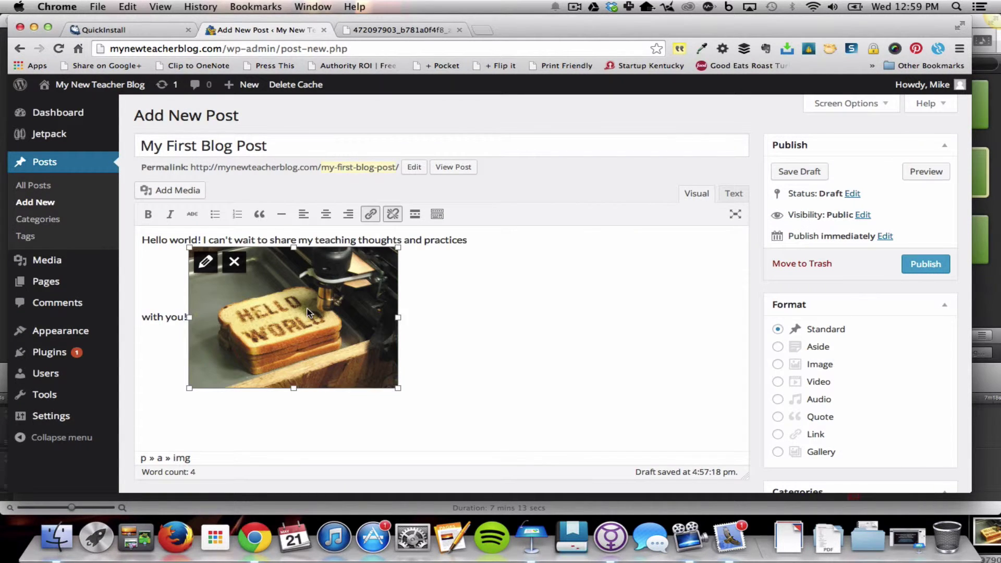
left_click(302, 220)
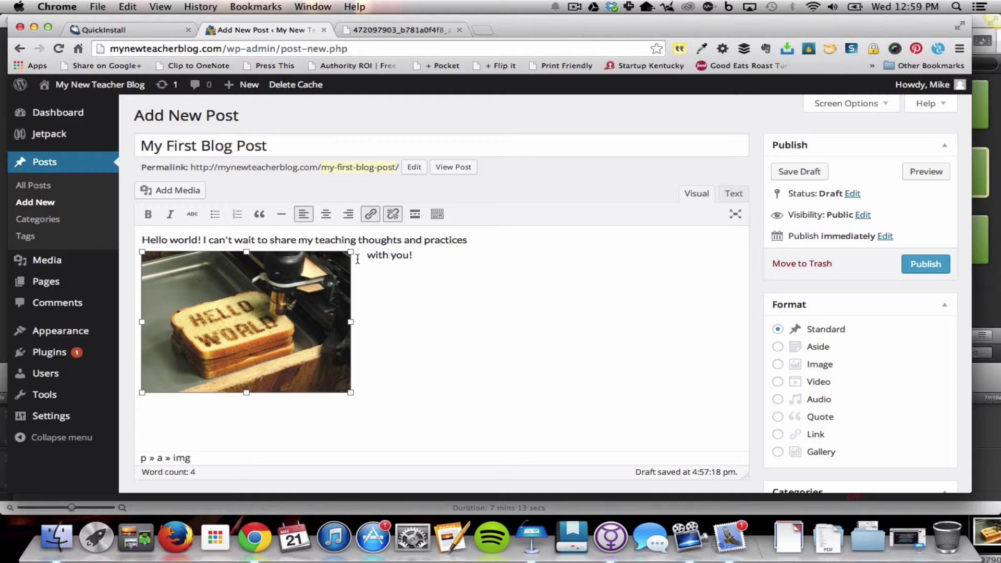
left_click_drag(171, 279, 143, 239)
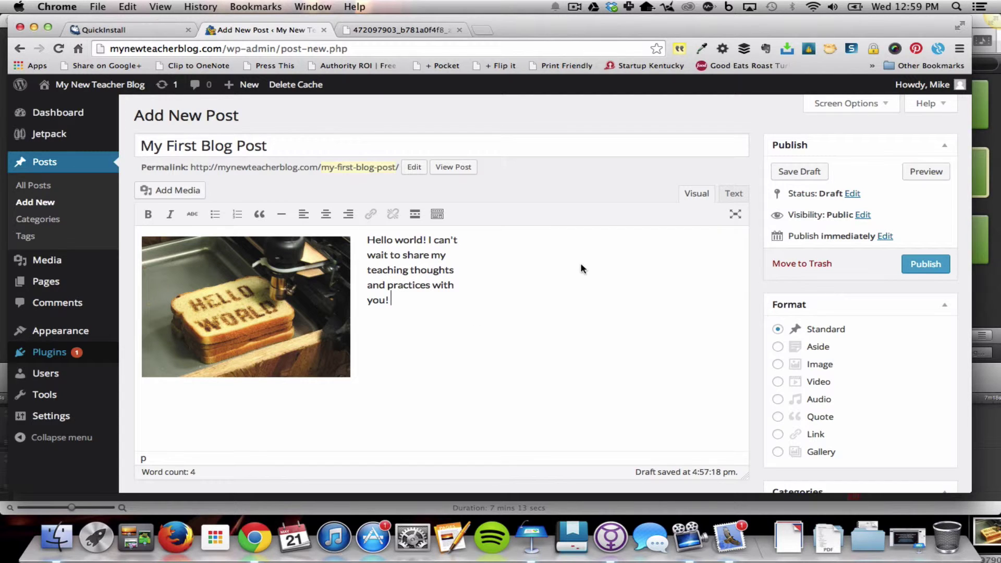
scroll(587, 268, "down", 2)
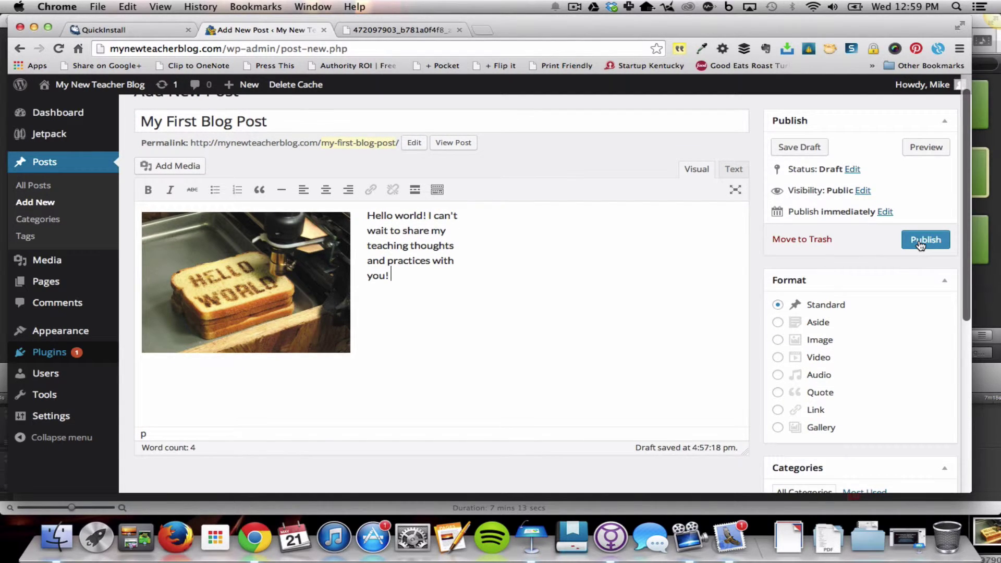
Publish My First Blog Post and check its live page on mynewteacherblog.com
left_click(920, 244)
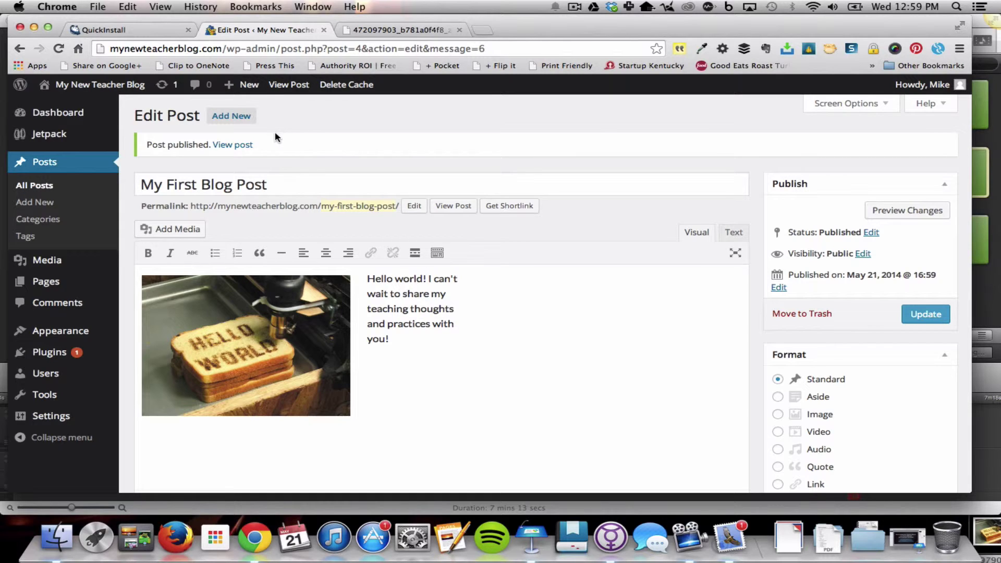
left_click(238, 145)
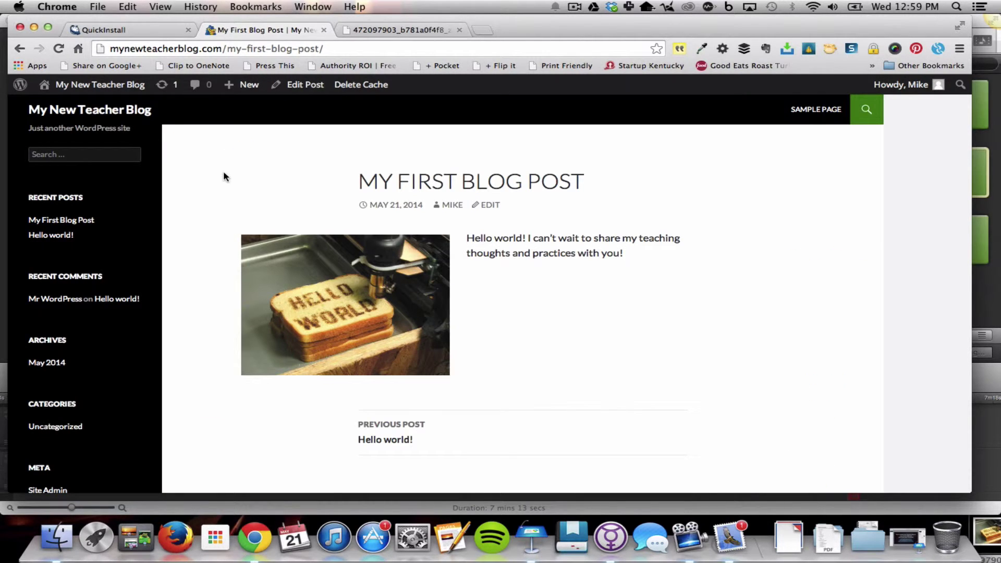
scroll(204, 187, "down", 2)
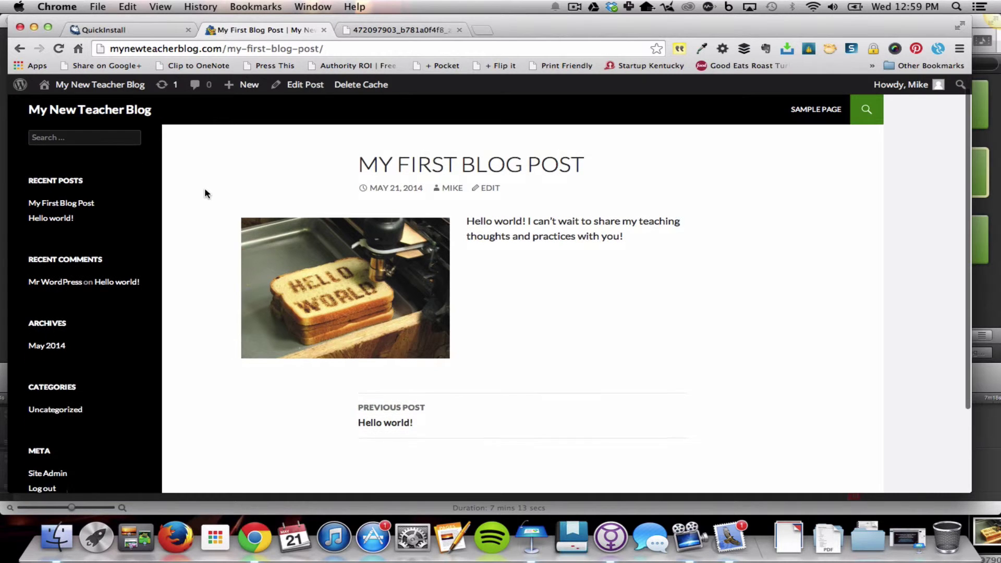
scroll(204, 188, "up", 2)
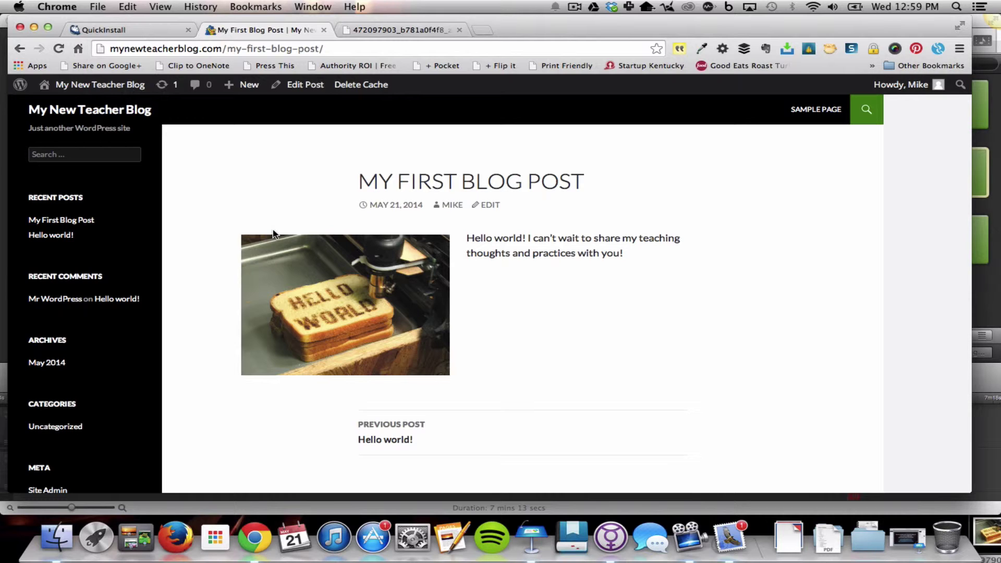
Activate the Twenty Twelve theme from the installed themes list
mouse_move(119, 88)
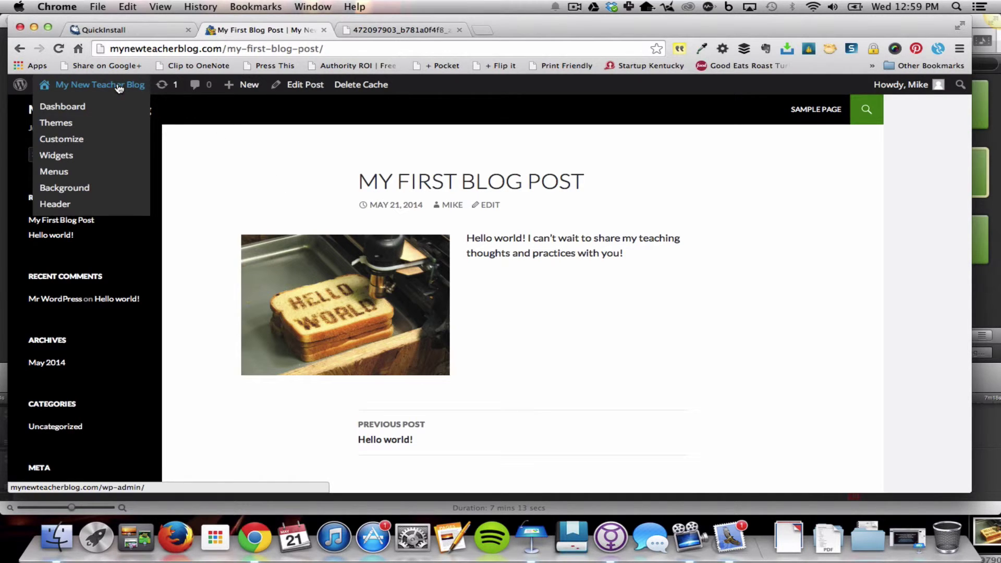
left_click(55, 125)
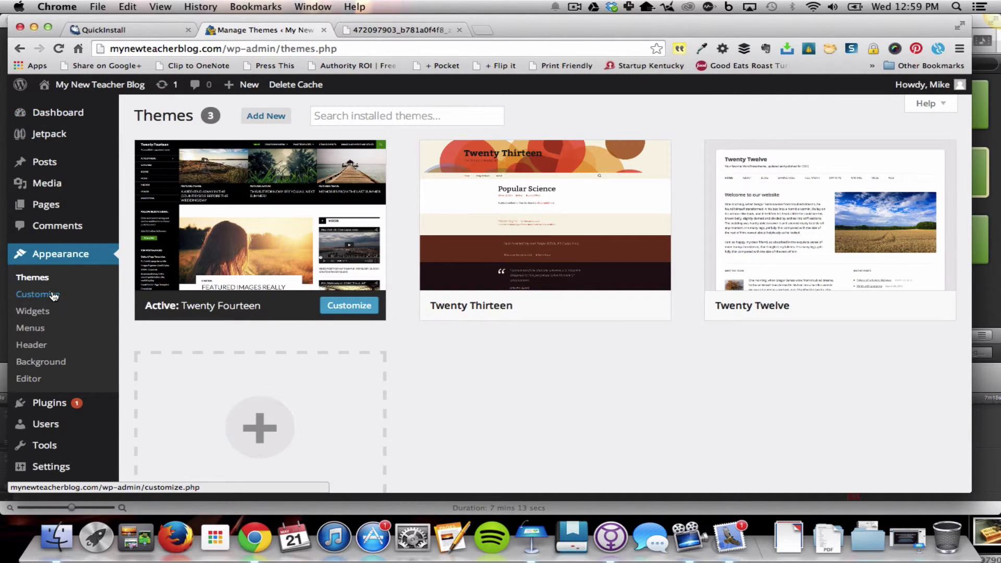
mouse_move(745, 234)
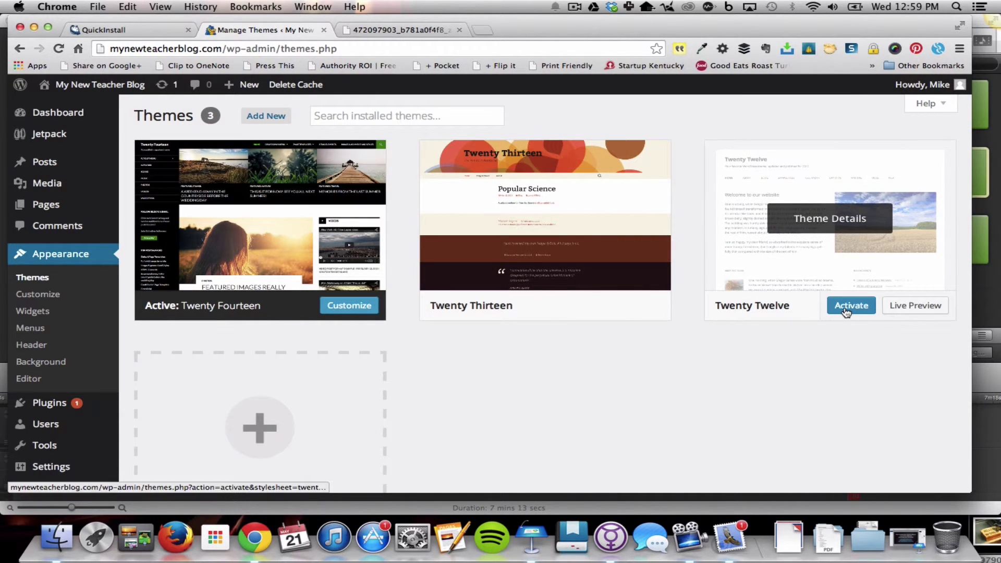
left_click(845, 311)
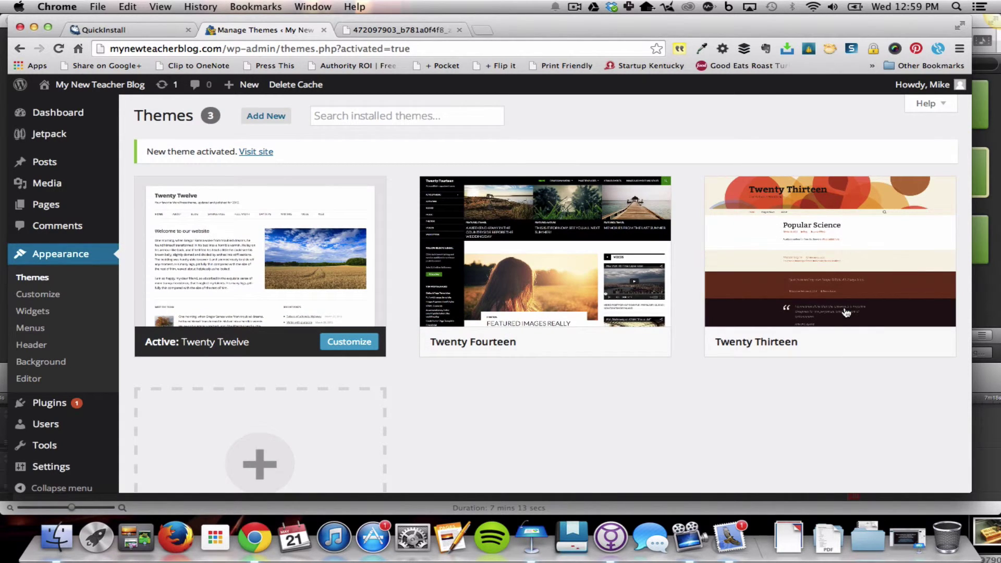
Visit mynewteacherblog.com and scroll the Twenty Twelve home page showing My First Blog Post
left_click(256, 158)
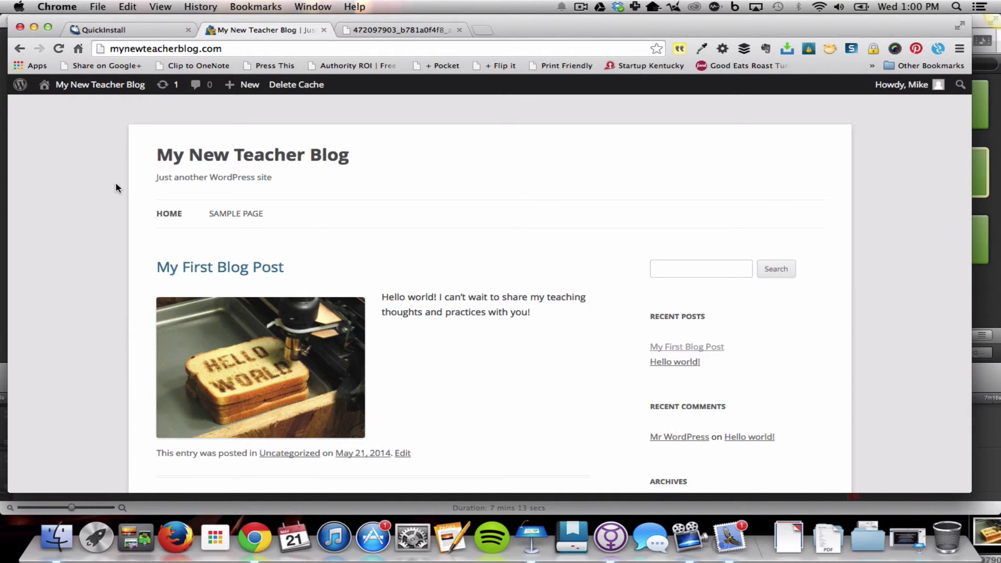
scroll(116, 188, "down", 2)
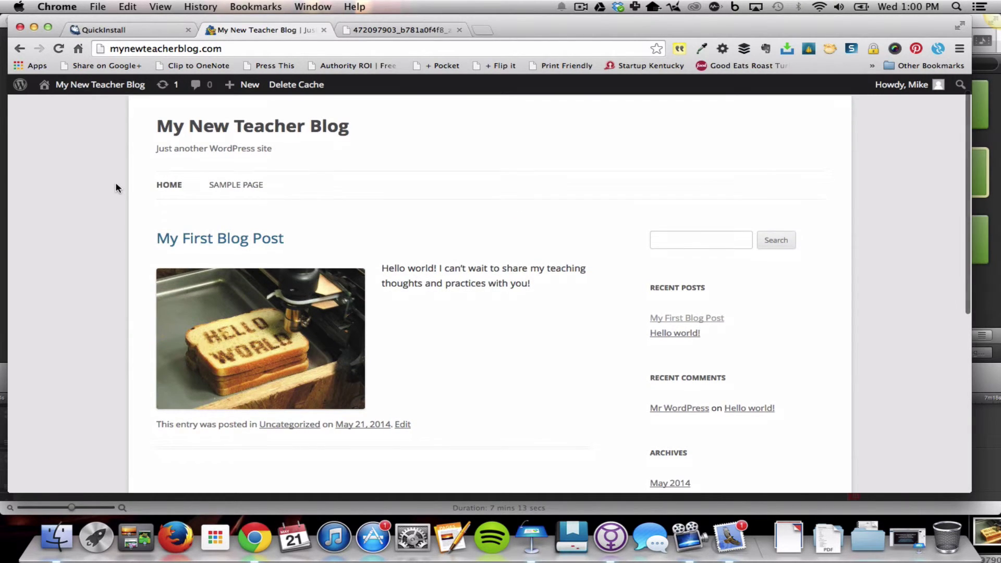
scroll(115, 187, "down", 1)
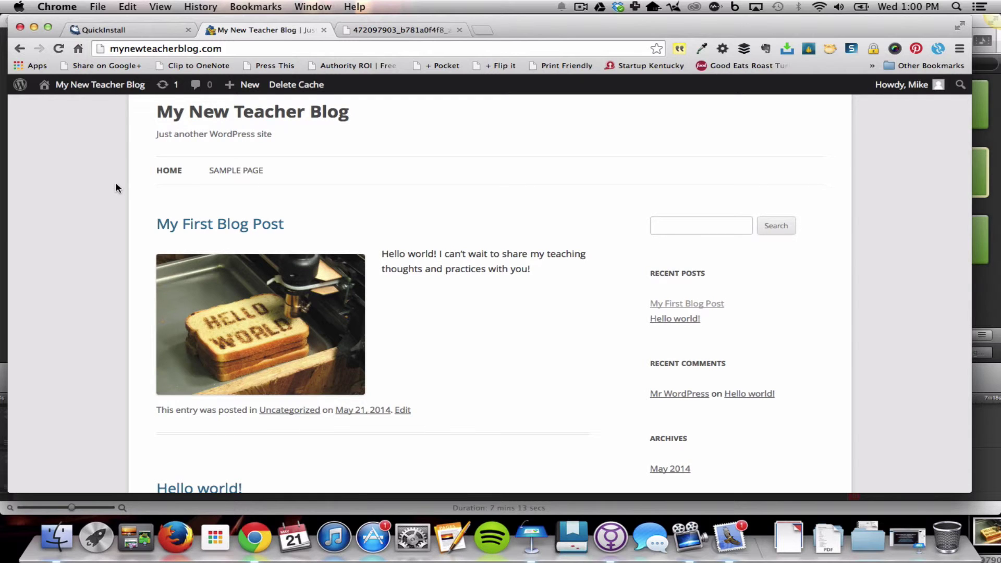
scroll(116, 187, "up", 2)
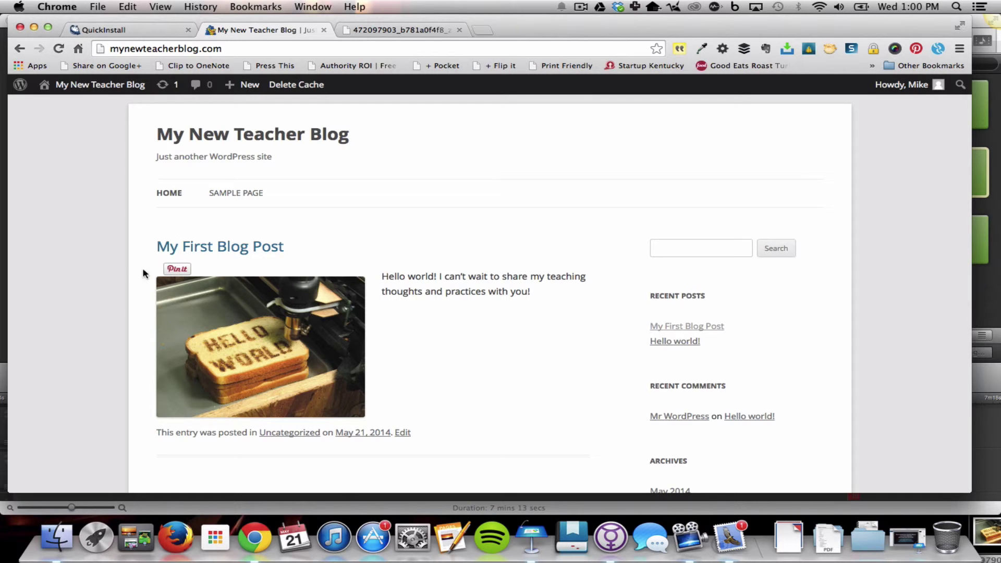
scroll(95, 258, "down", 1)
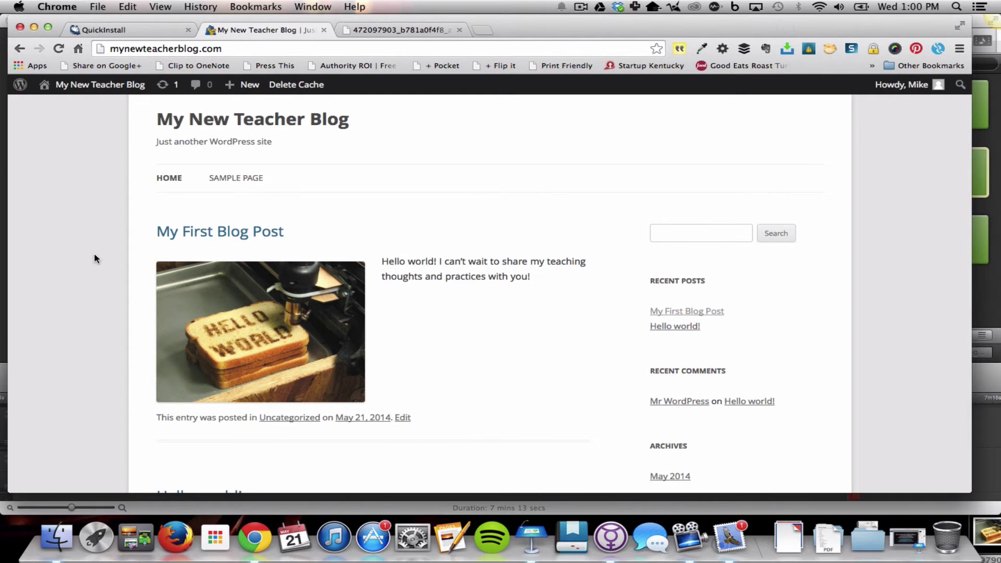
scroll(94, 258, "down", 1)
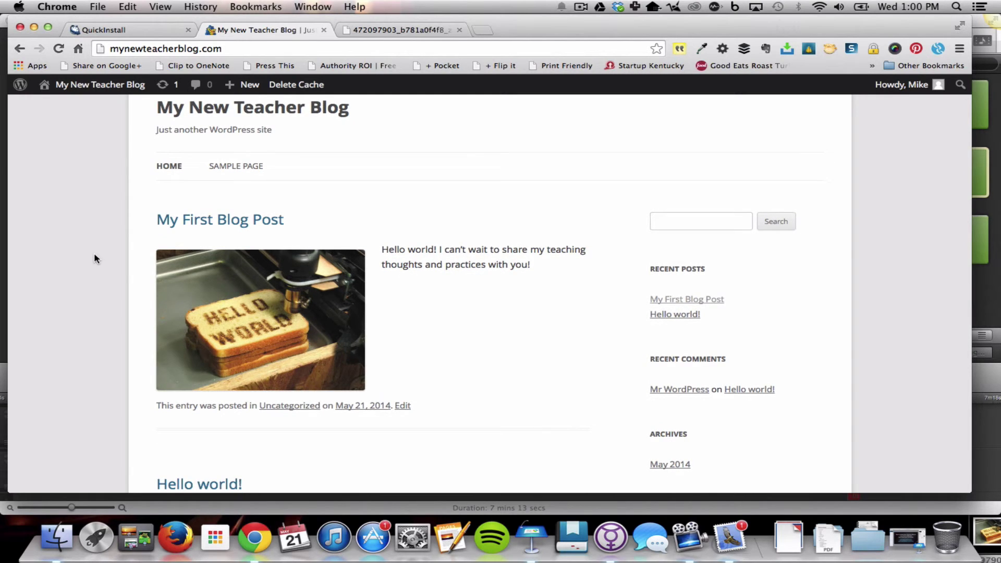
scroll(94, 258, "up", 2)
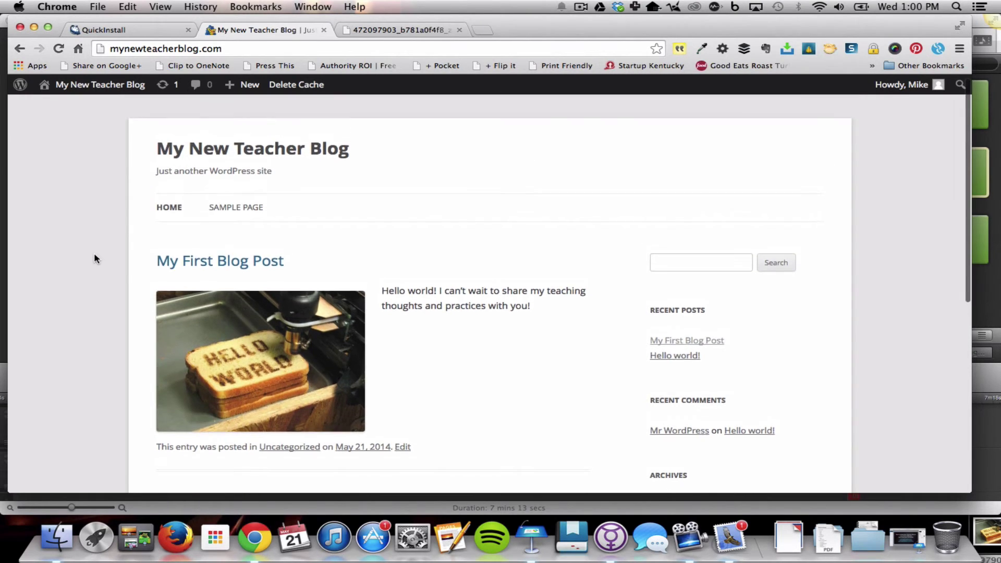